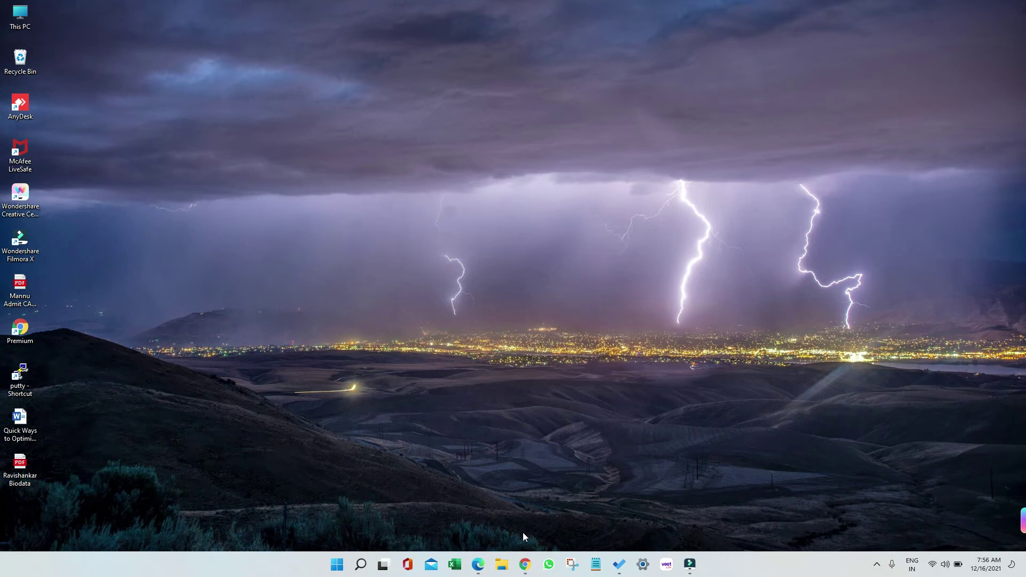
Search RealGPL.com for 'es' and open the Essentials Theme GPL v2.1.1 product page
click(477, 564)
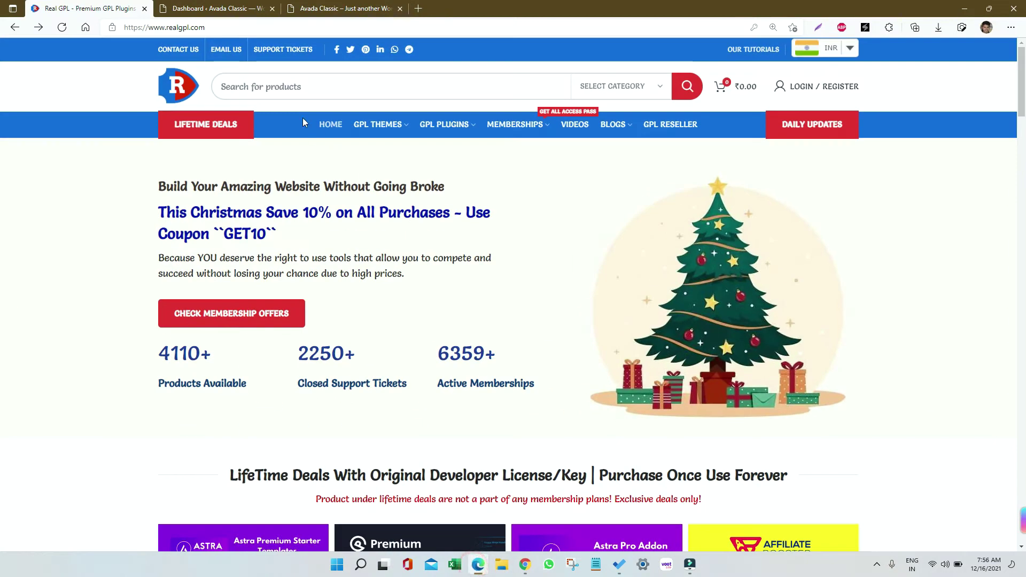
click(280, 92)
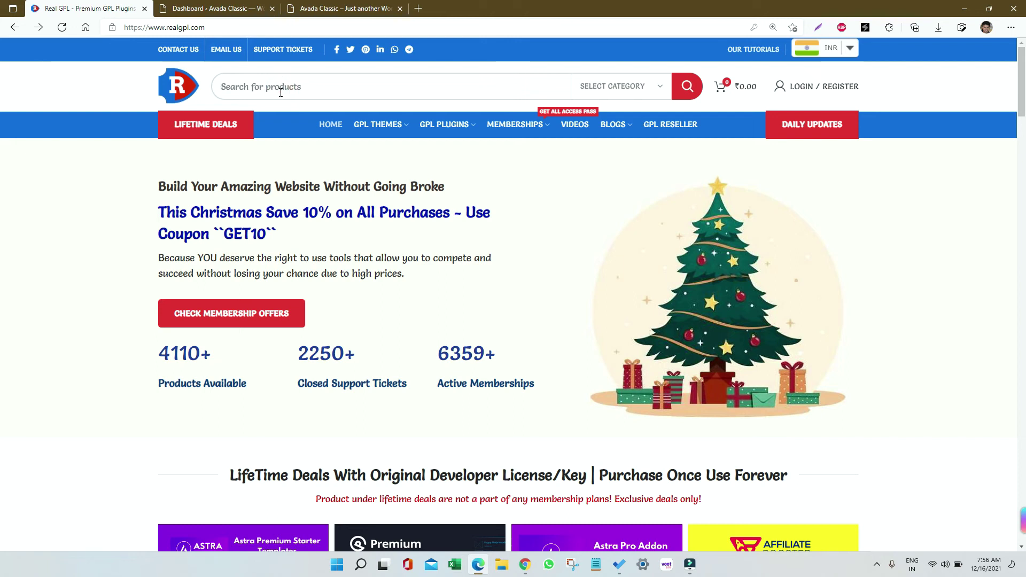
text(esse)
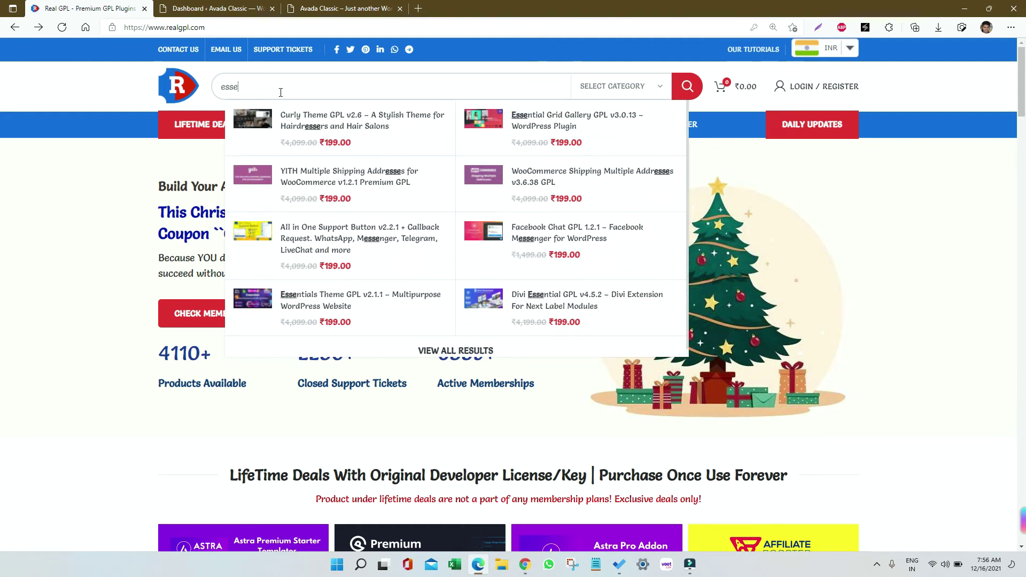
click(306, 303)
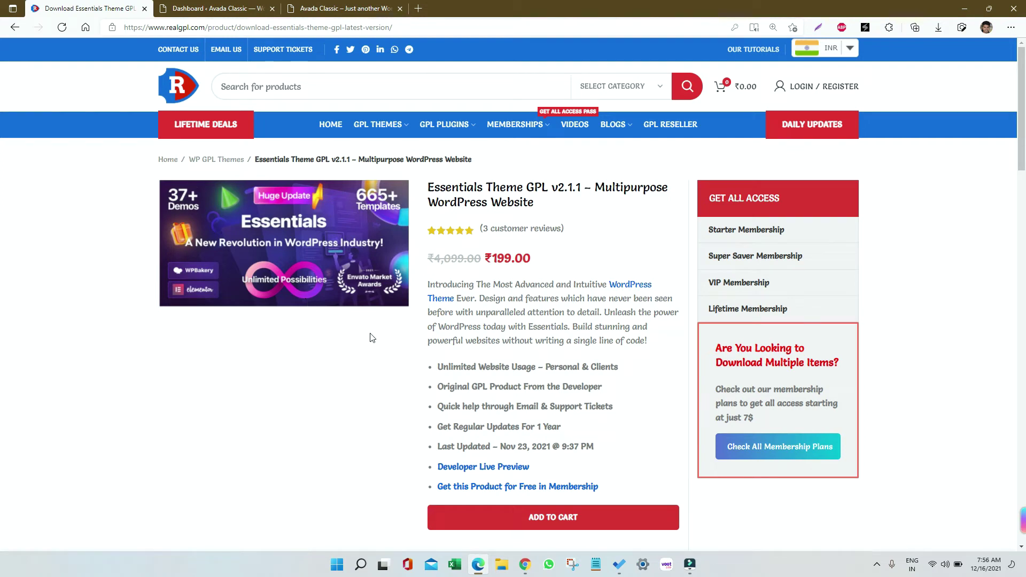
Extract essentials.zip in Downloads\Essentials to the suggested essentials folder beside it
click(502, 565)
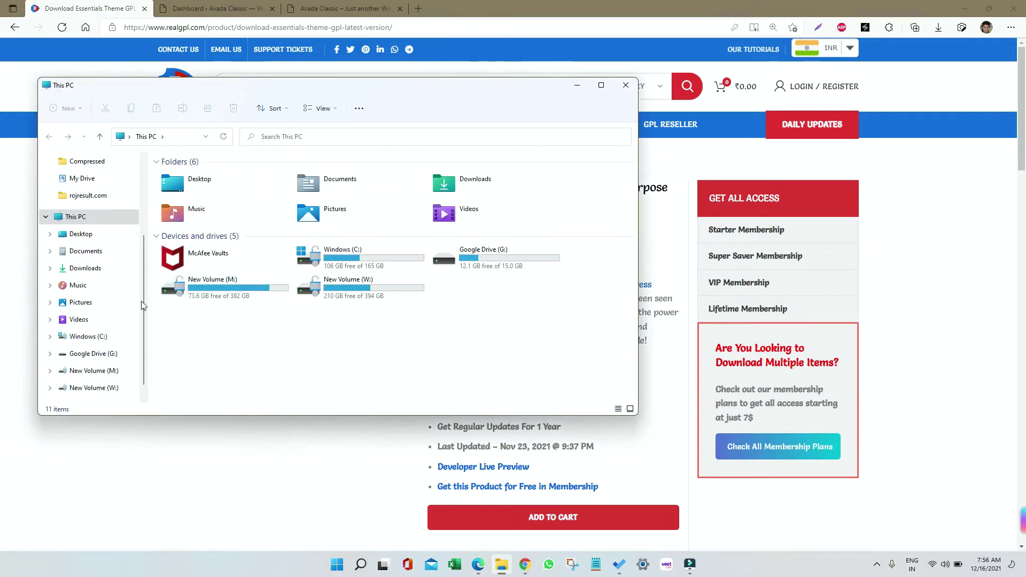
click(91, 270)
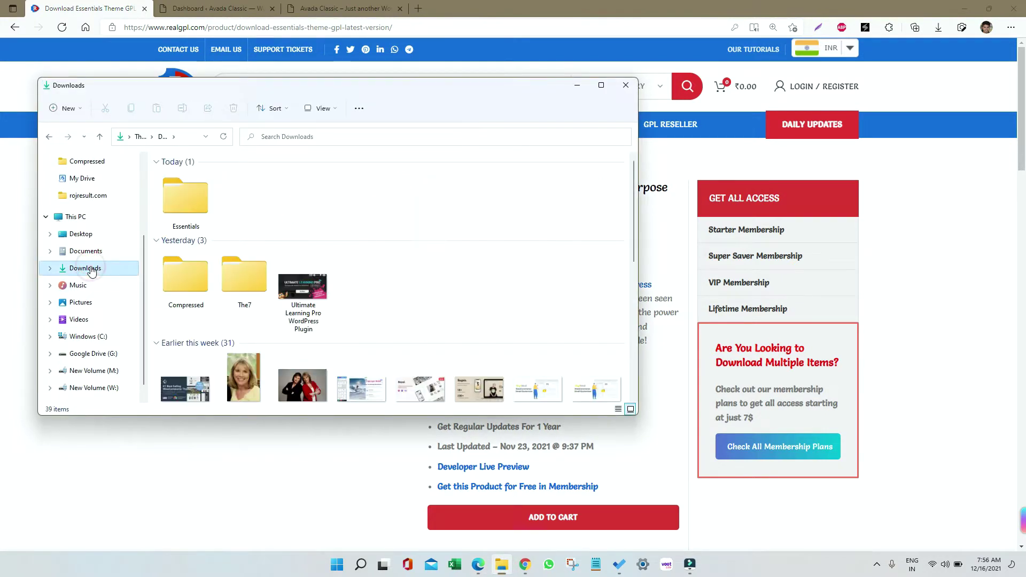
double_click(184, 203)
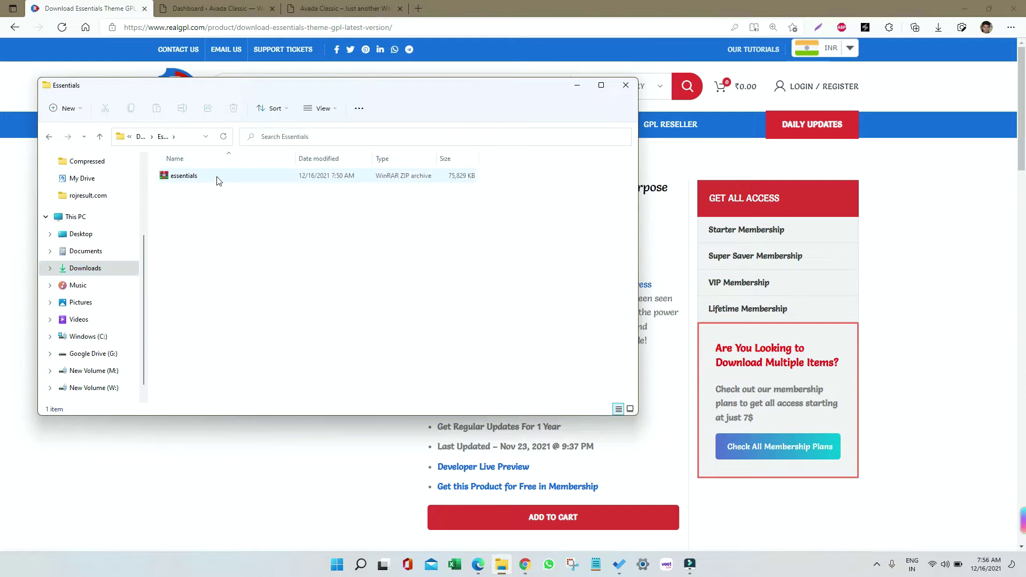
click(217, 180)
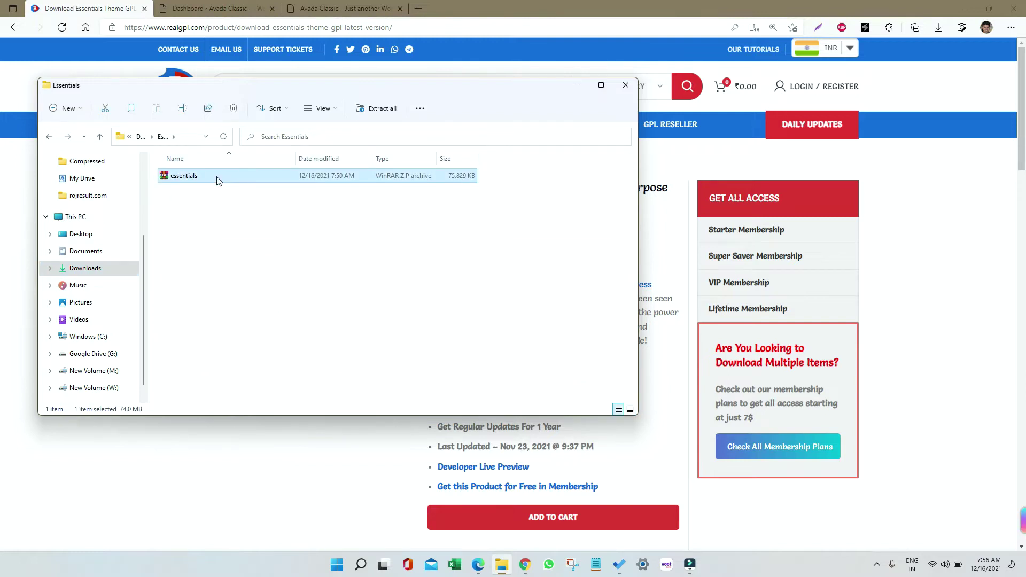
right_click(216, 180)
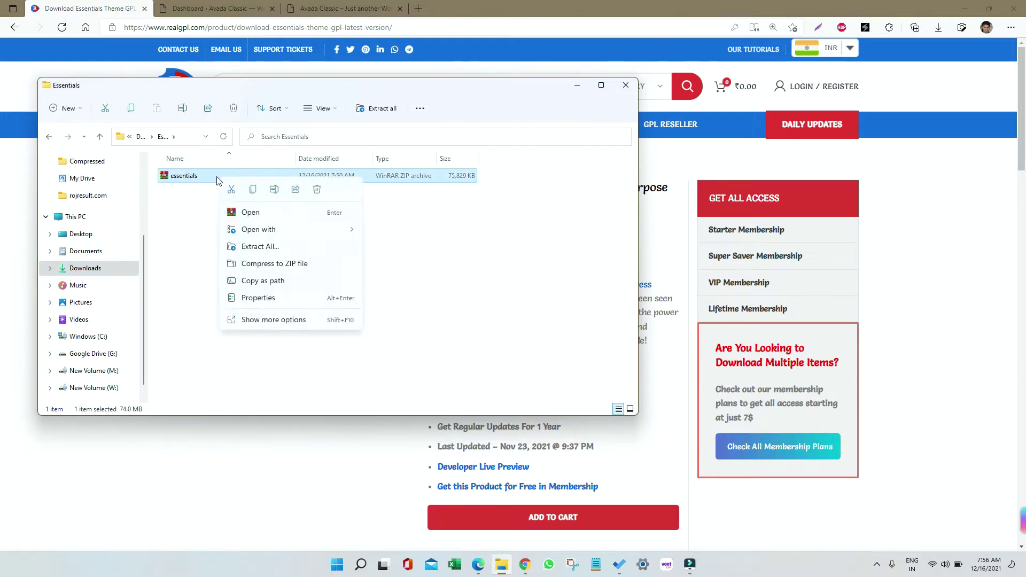
click(247, 318)
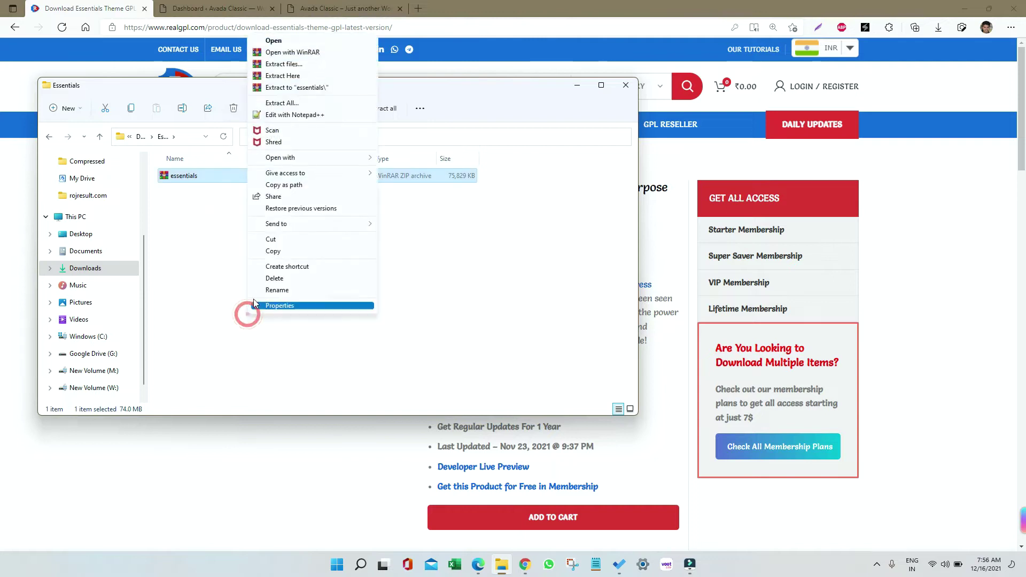
click(305, 65)
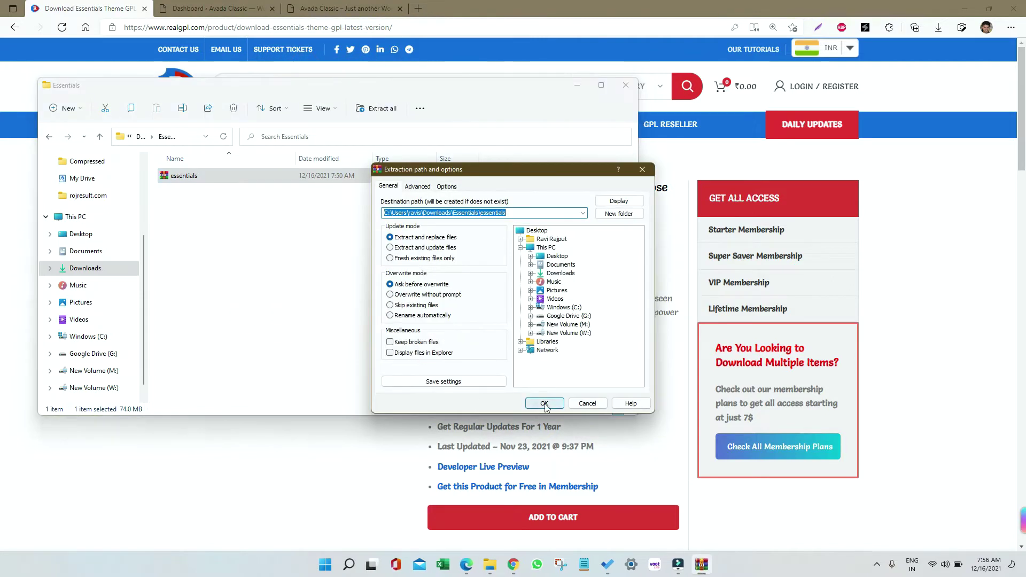
click(544, 403)
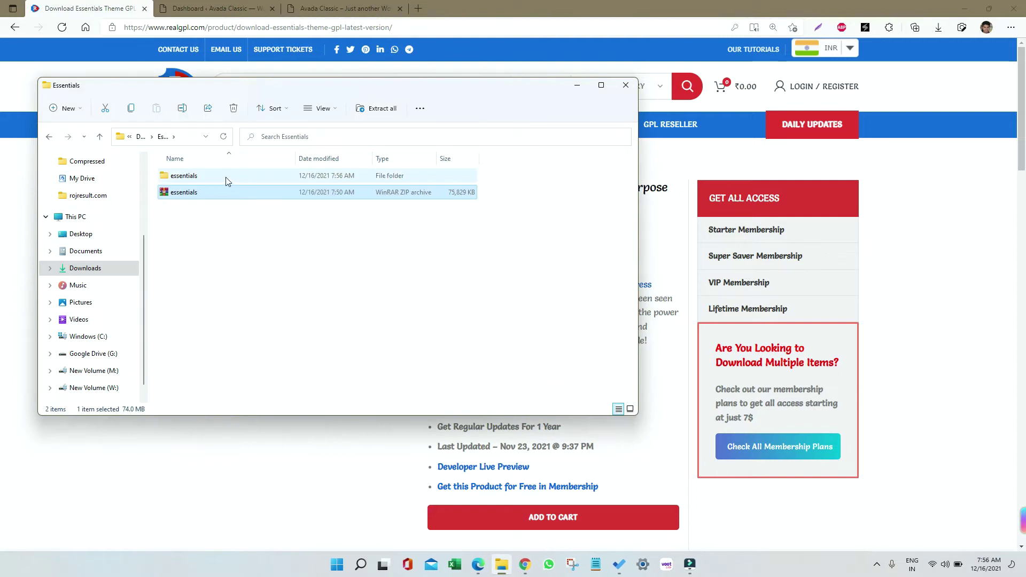
Browse into essentials\essentials-main\Theme, select the essentials theme ZIP, then minimize Explorer
click(226, 177)
double_click(226, 179)
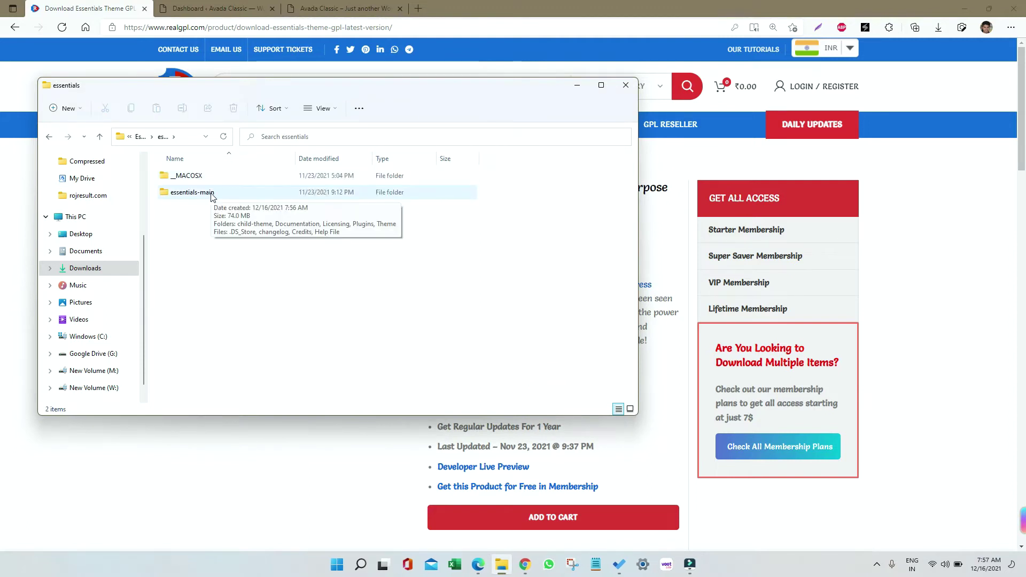
double_click(212, 196)
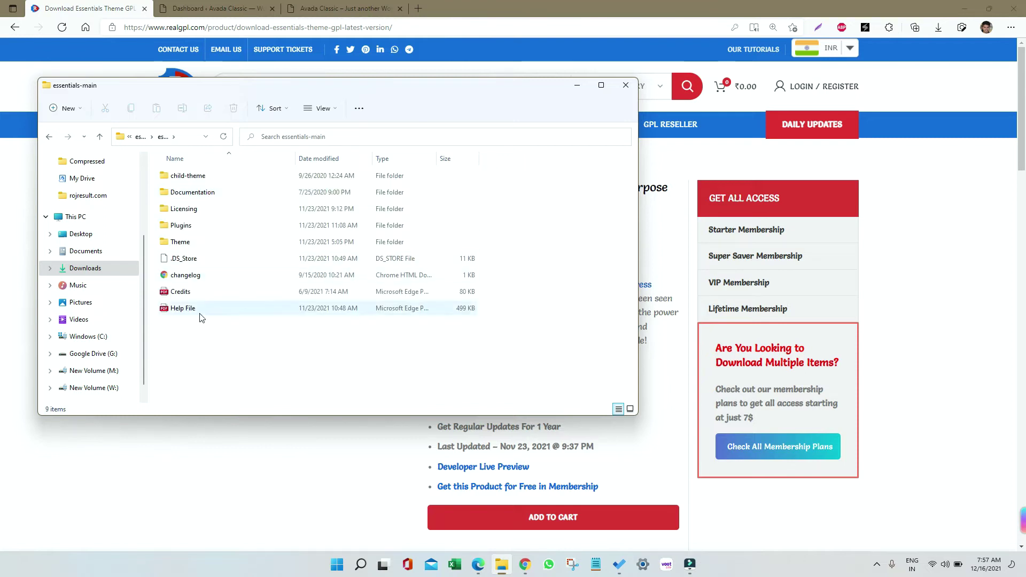
double_click(212, 243)
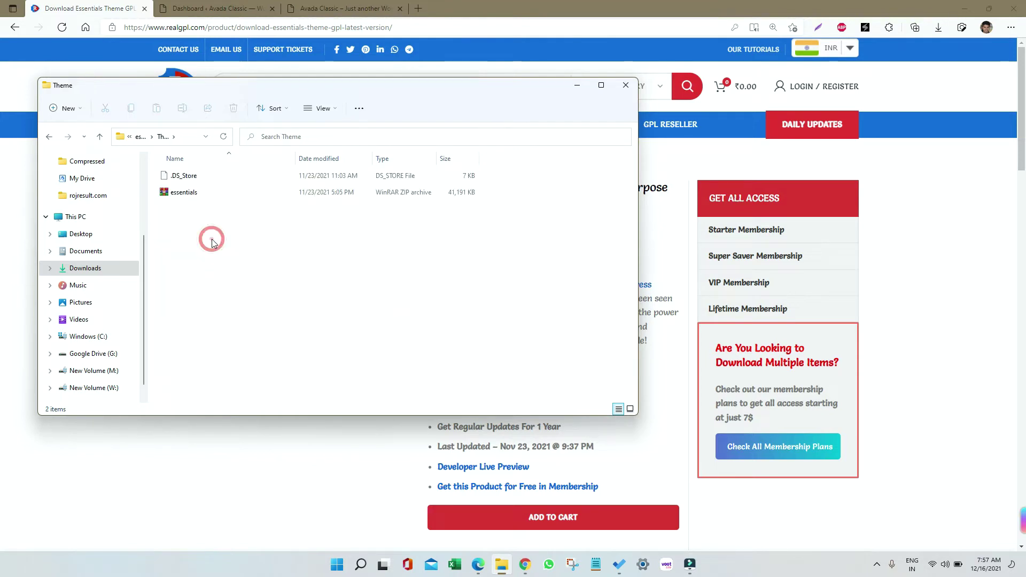
click(235, 191)
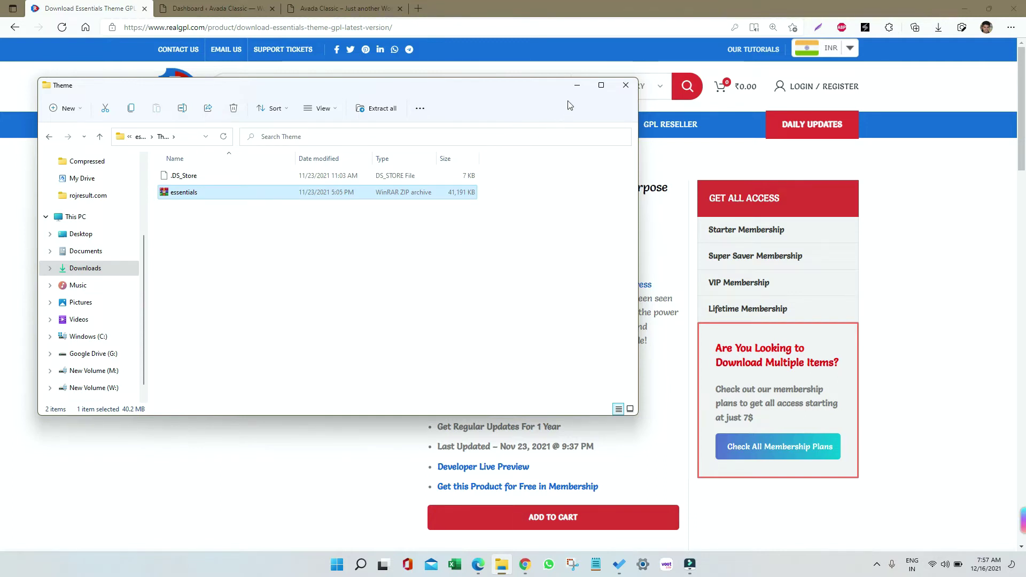
click(577, 85)
Show the Media > Add New upload area and highlight its 256 MB maximum file size note
click(275, 7)
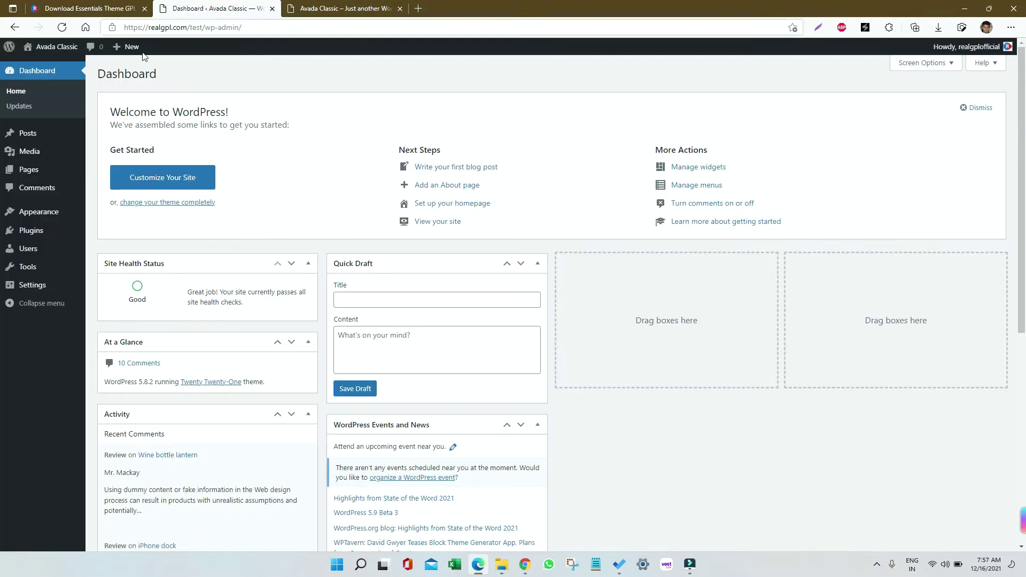
click(30, 156)
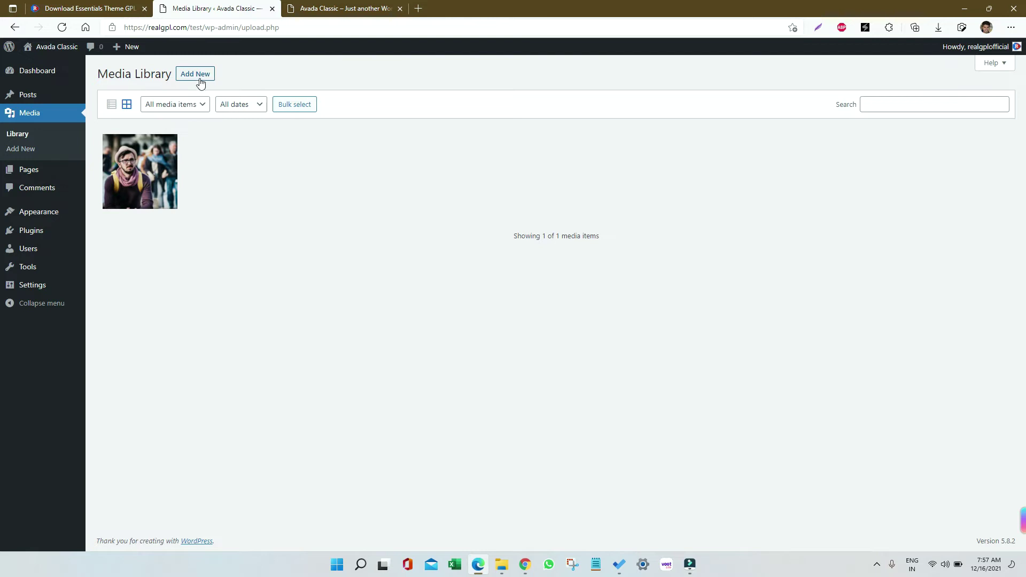
click(195, 75)
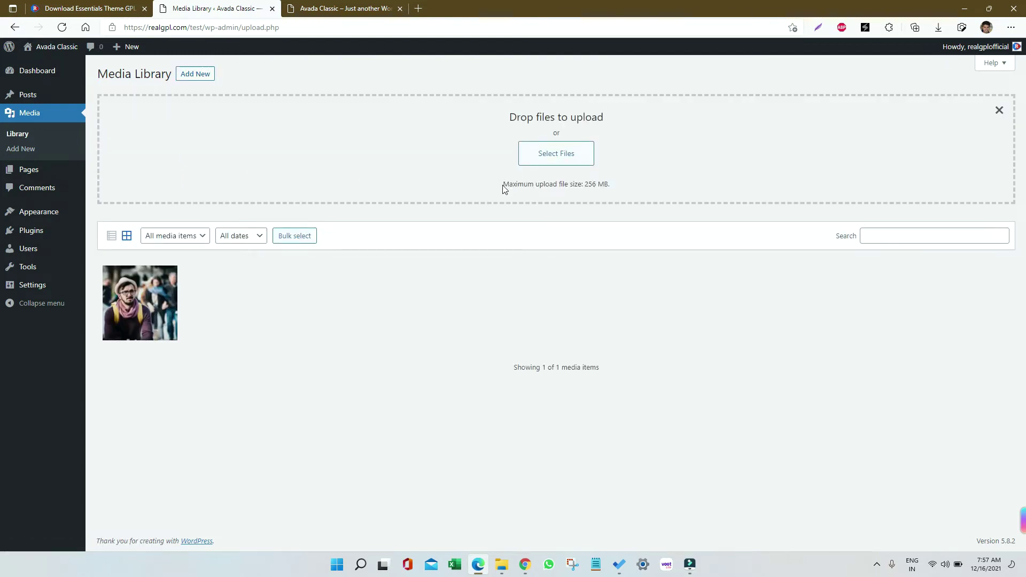
drag(503, 185, 614, 190)
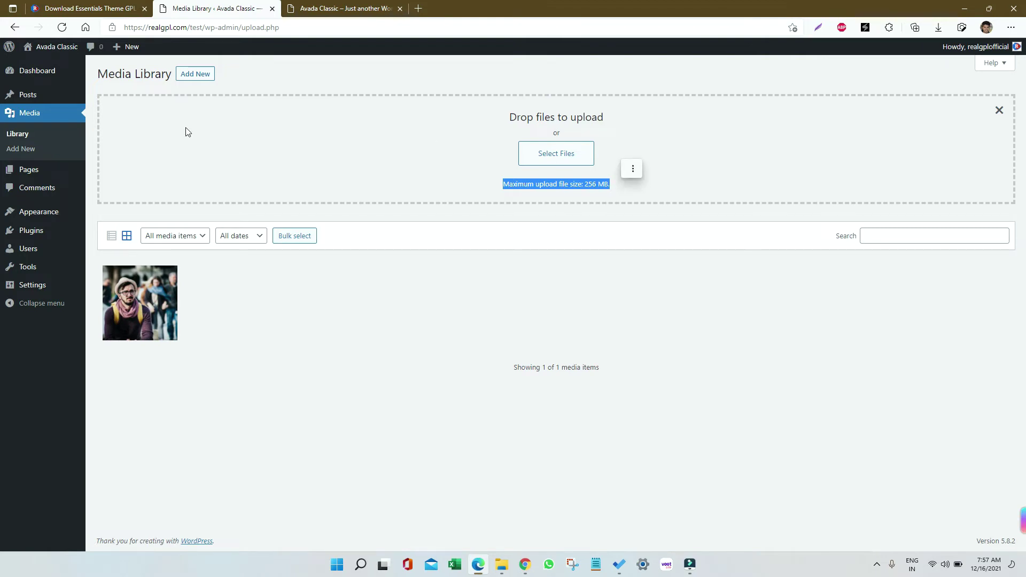
Reveal the Upload Theme area under Appearance > Themes > Add New
mouse_move(33, 217)
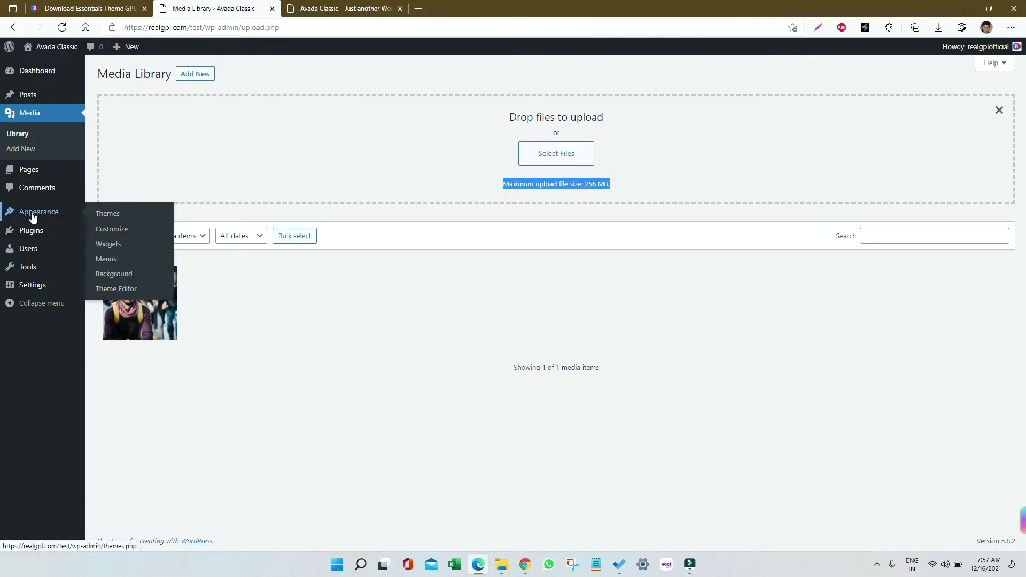
click(107, 214)
click(198, 74)
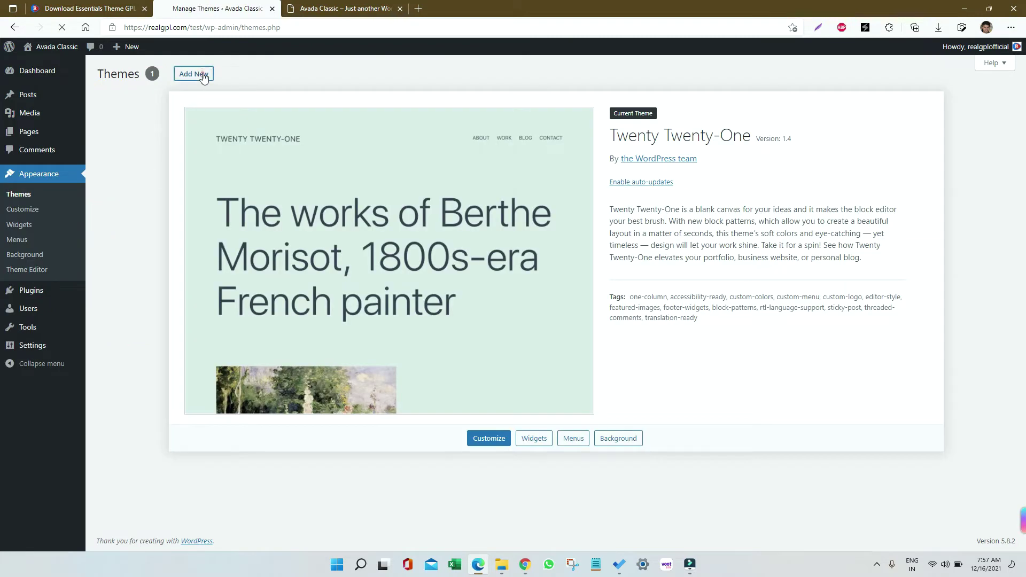
click(206, 78)
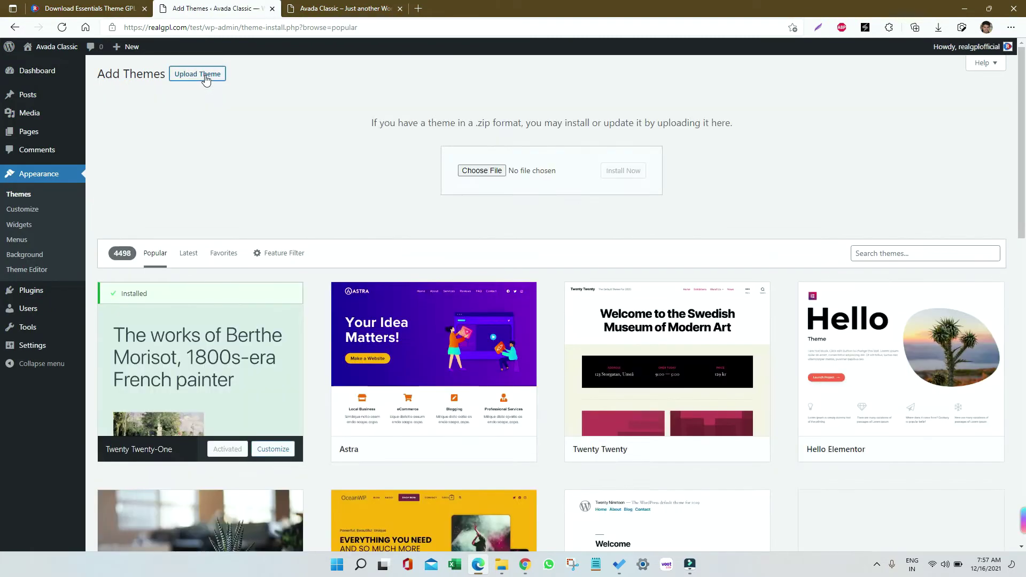
Choose Downloads/Essentials/essentials/essentials-main/Theme/essentials.zip and install it
click(475, 172)
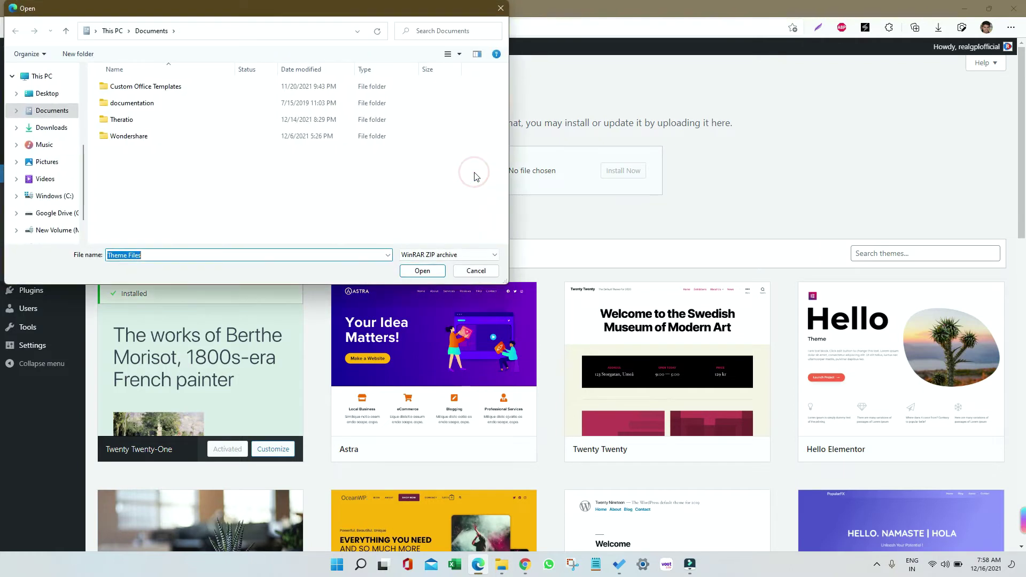
click(51, 127)
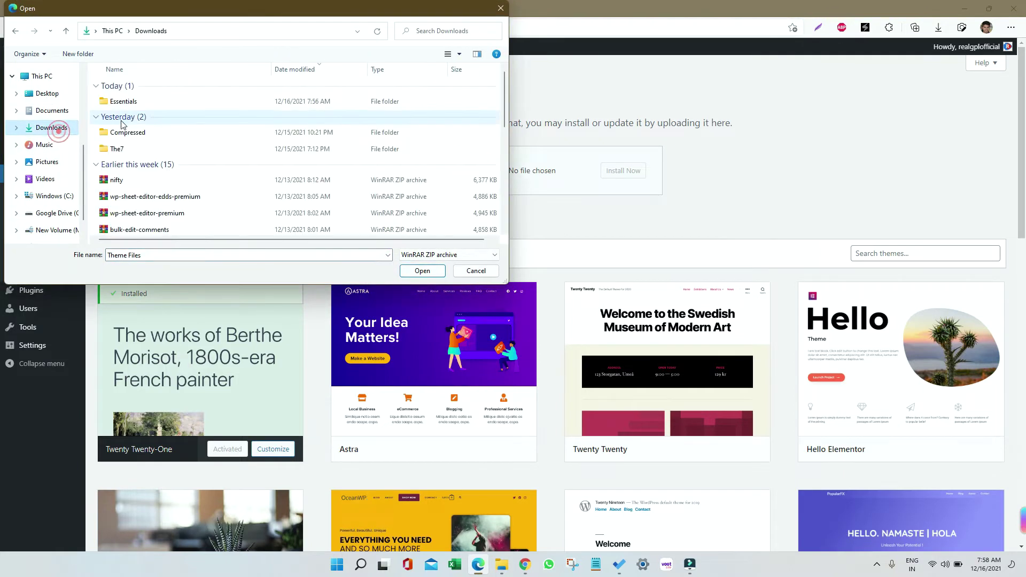
double_click(157, 100)
click(161, 104)
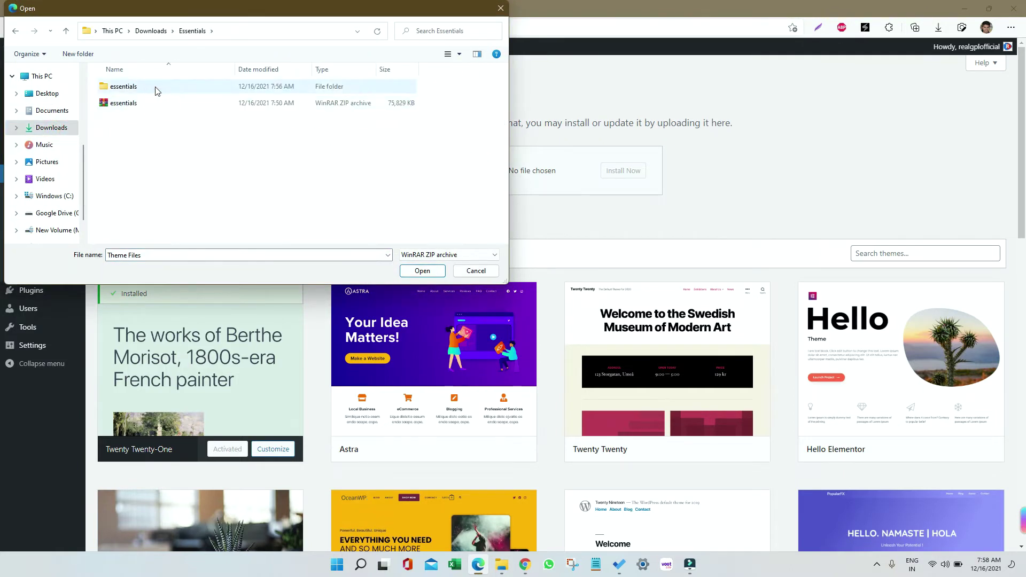
double_click(153, 87)
double_click(149, 103)
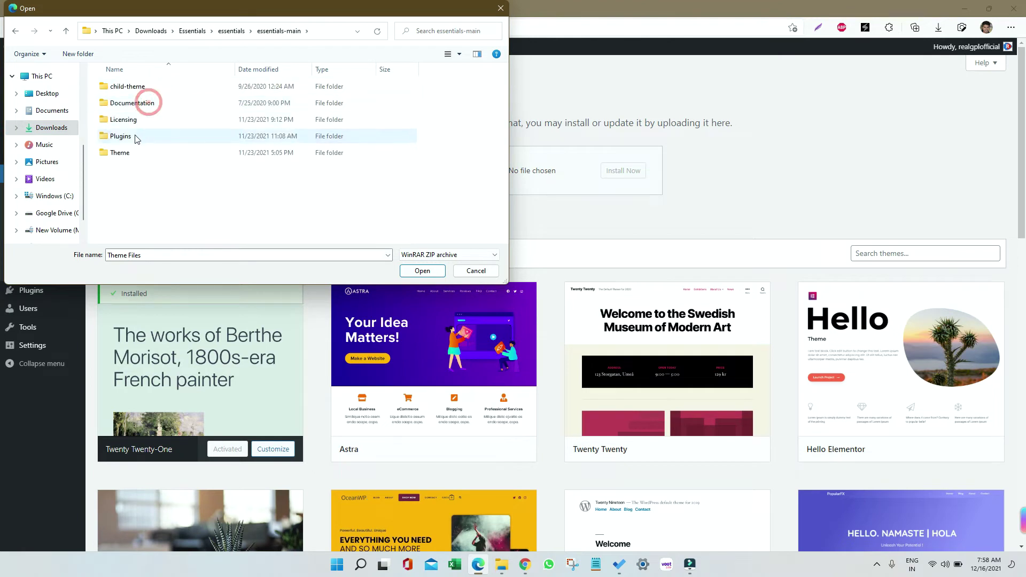
double_click(128, 152)
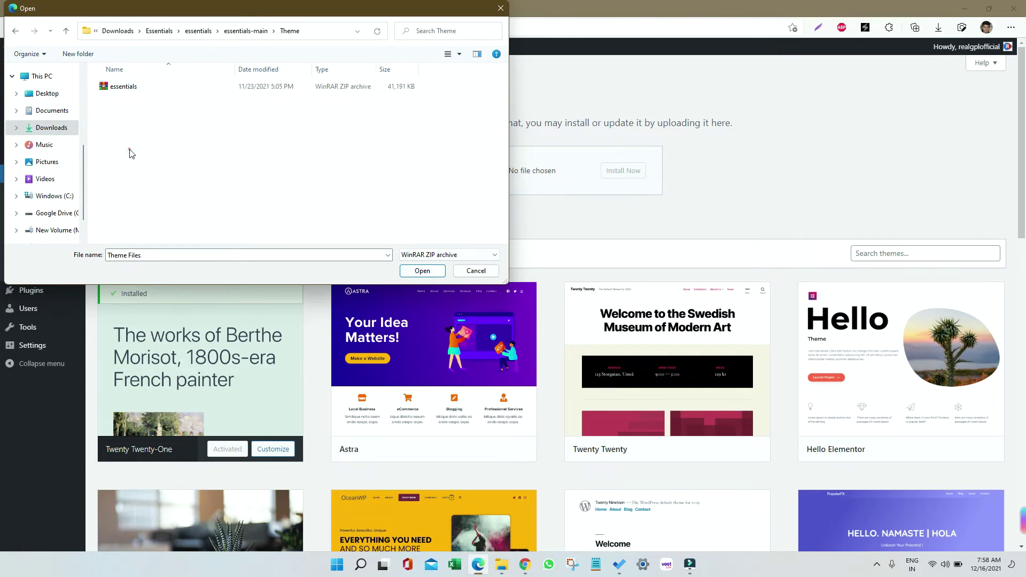
click(161, 86)
click(423, 274)
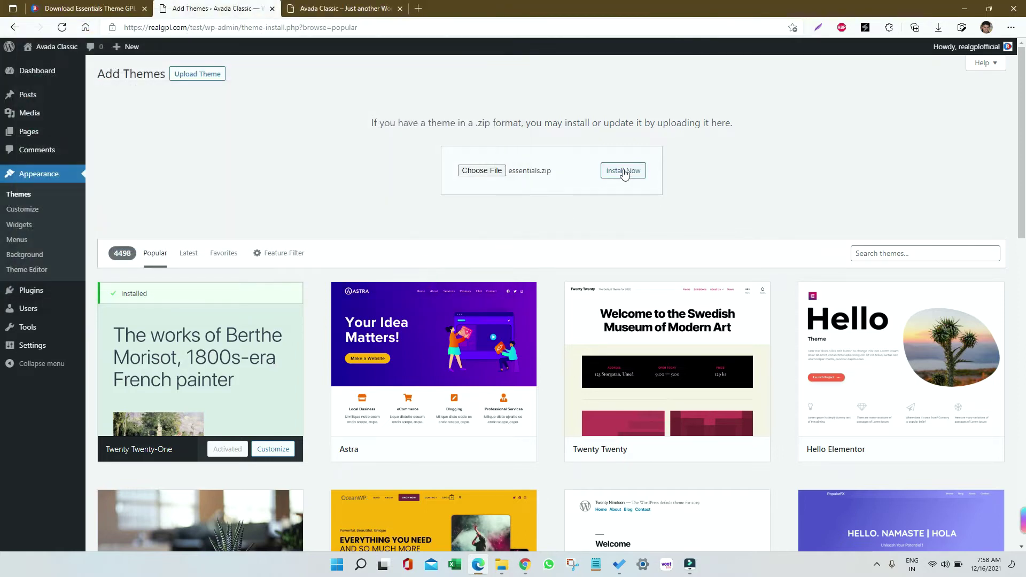
click(623, 171)
List the Real GPL Official channel's uploaded videos on the YouTube tab
key(ctrl+shift+Tab)
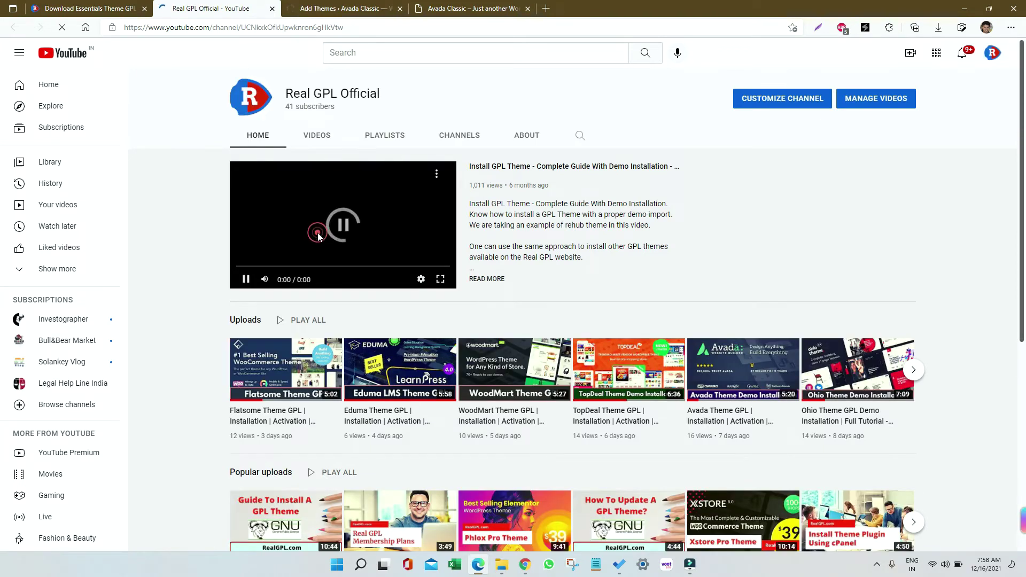
scroll(616, 242, down, 6)
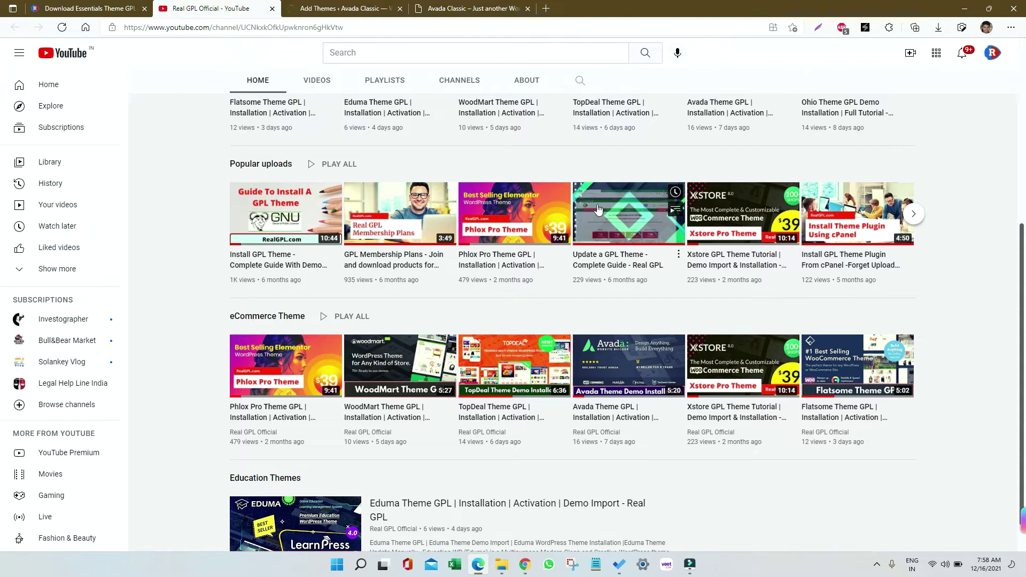
scroll(427, 170, up, 6)
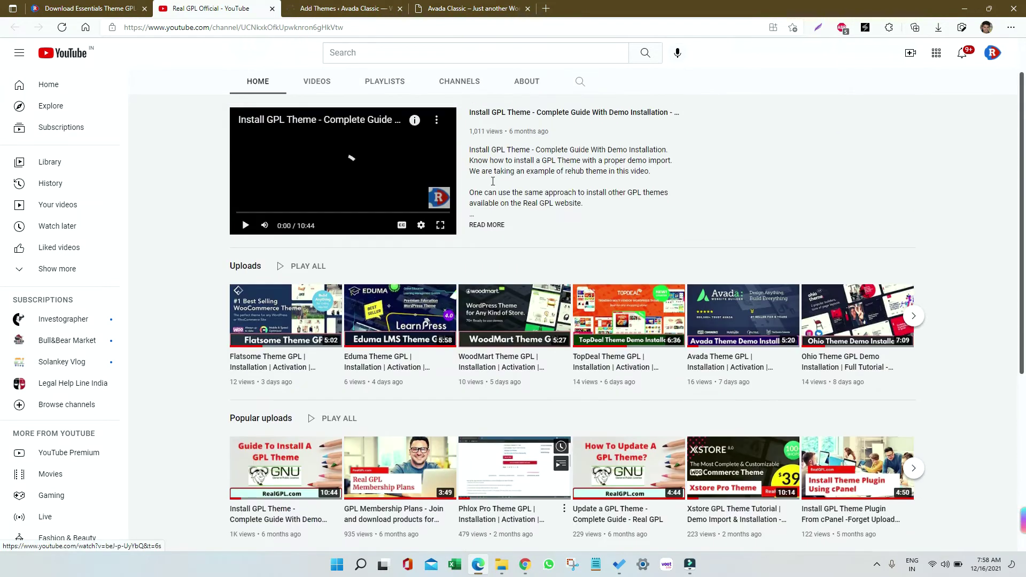
click(313, 136)
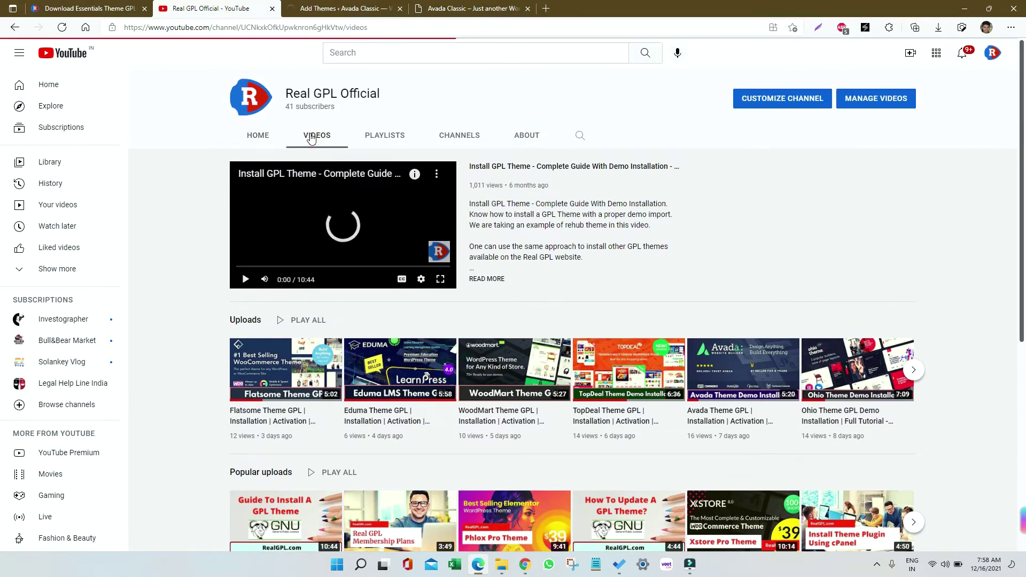
scroll(425, 406, down, 1)
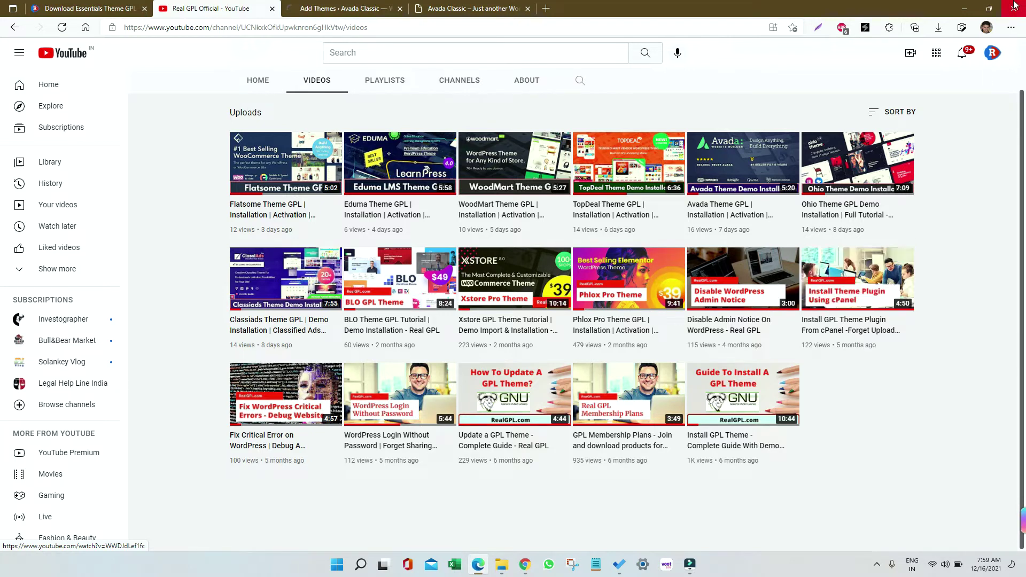
click(350, 8)
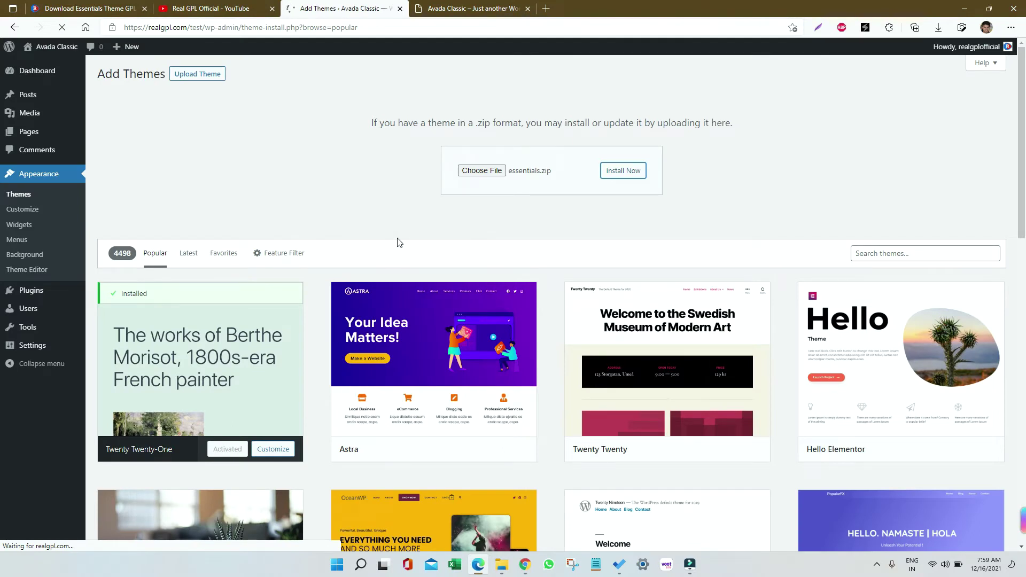
key(ctrl+shift+Tab)
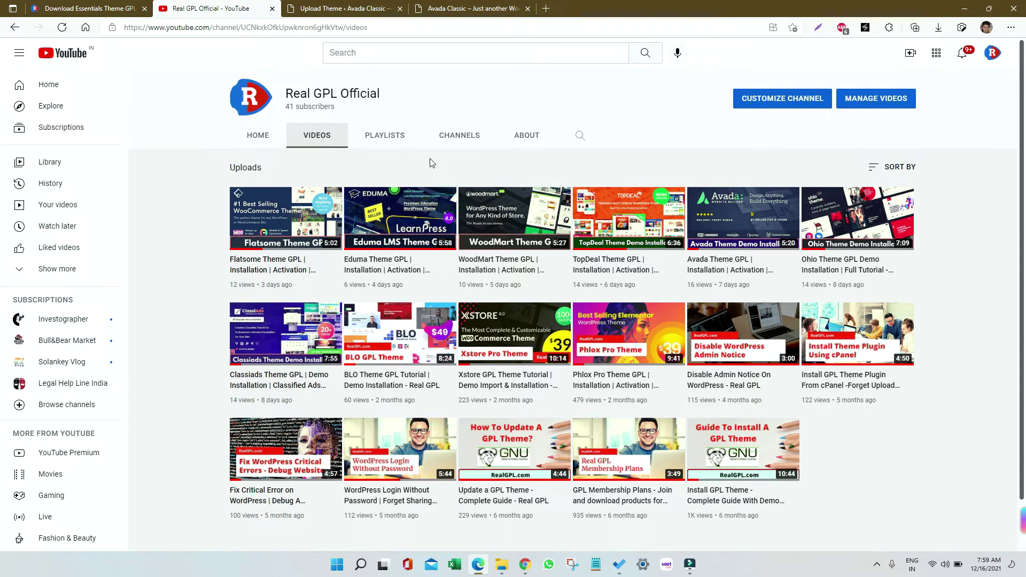
Activate the successfully installed Essentials theme from the Upload Theme tab
click(329, 7)
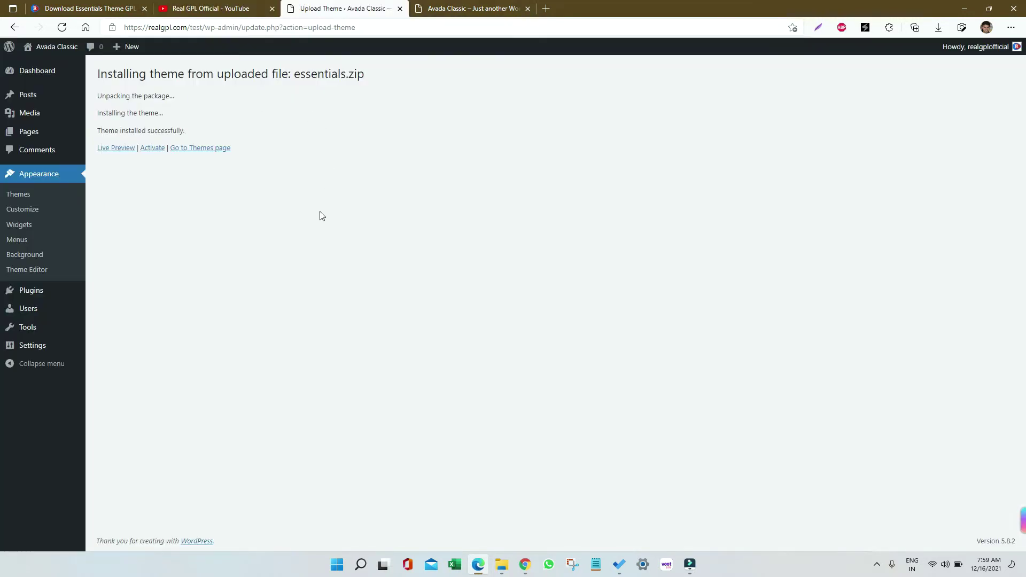
click(152, 147)
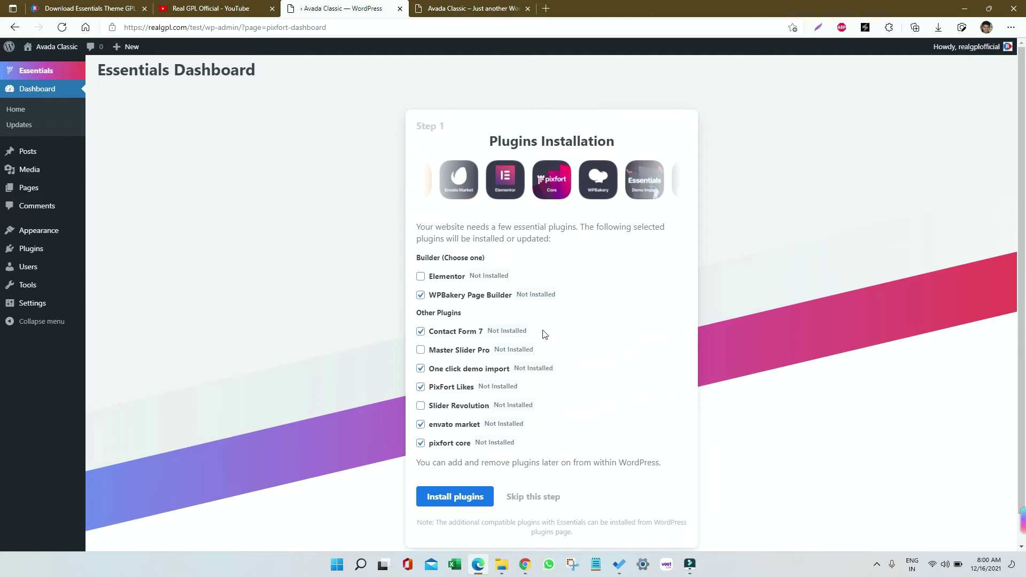
Install the six selected Essentials plugins, go to the next step, and skip theme activation
click(458, 499)
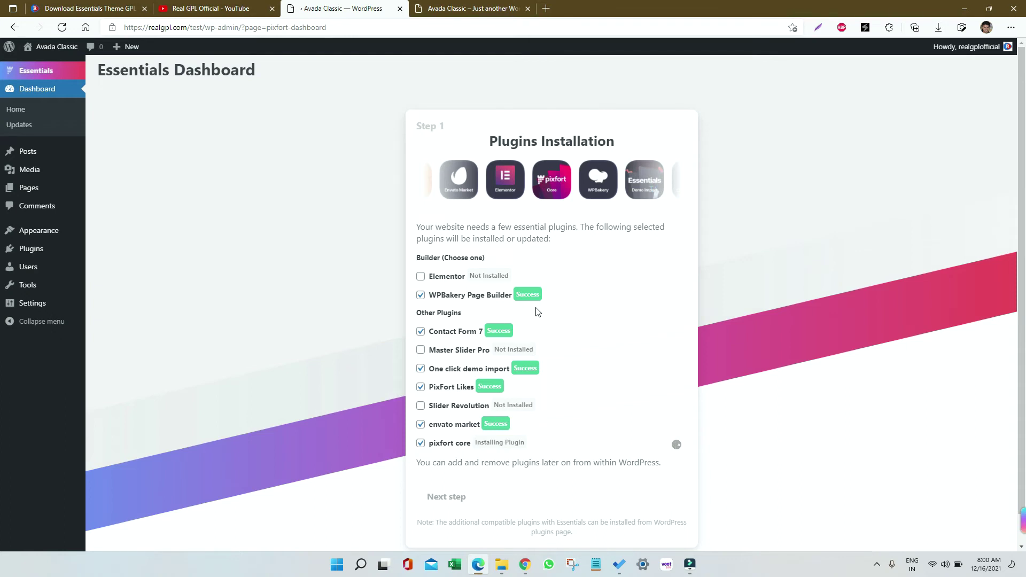
scroll(588, 342, down, 1)
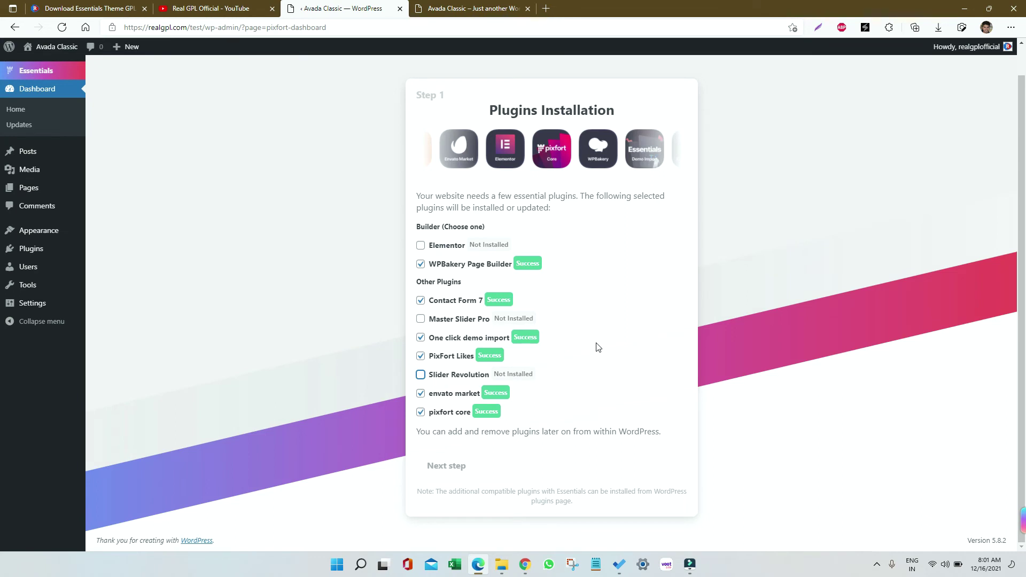
click(448, 472)
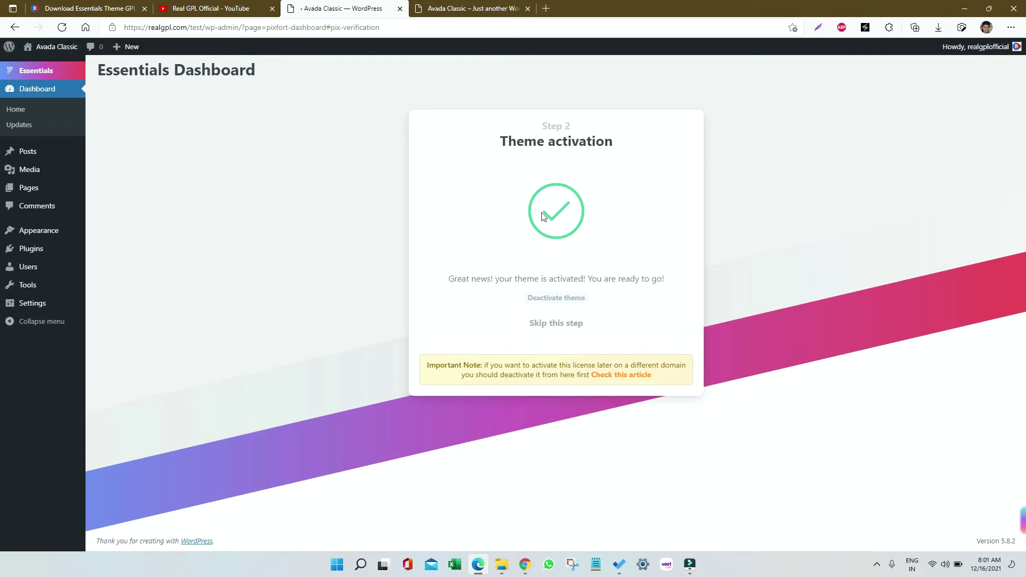
click(555, 324)
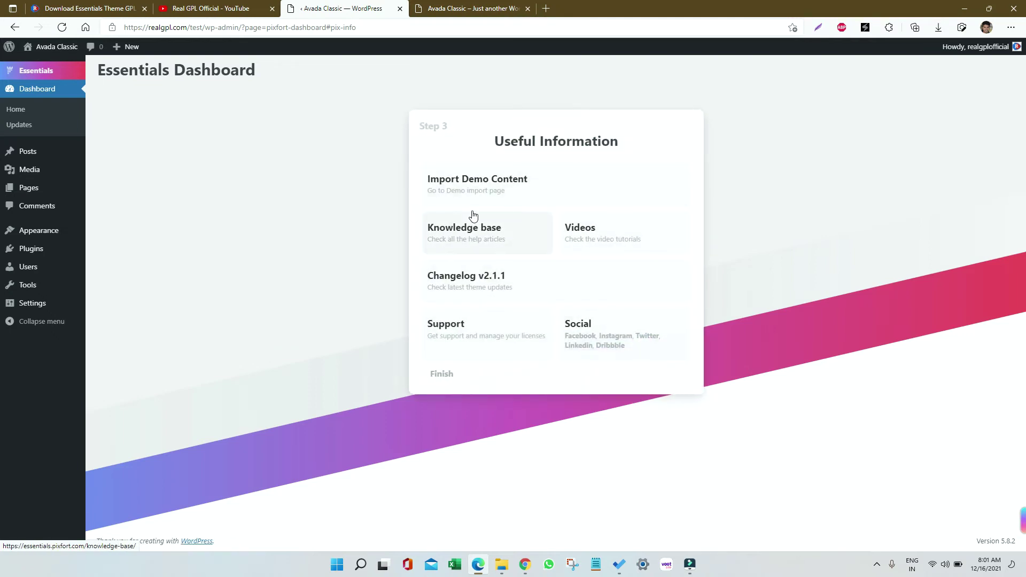
click(480, 188)
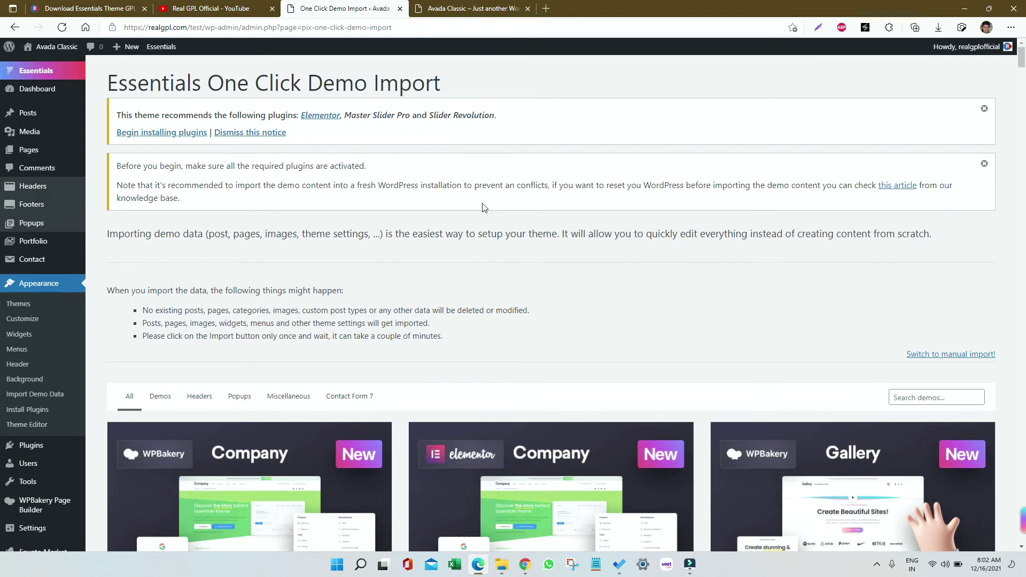
scroll(484, 207, down, 10)
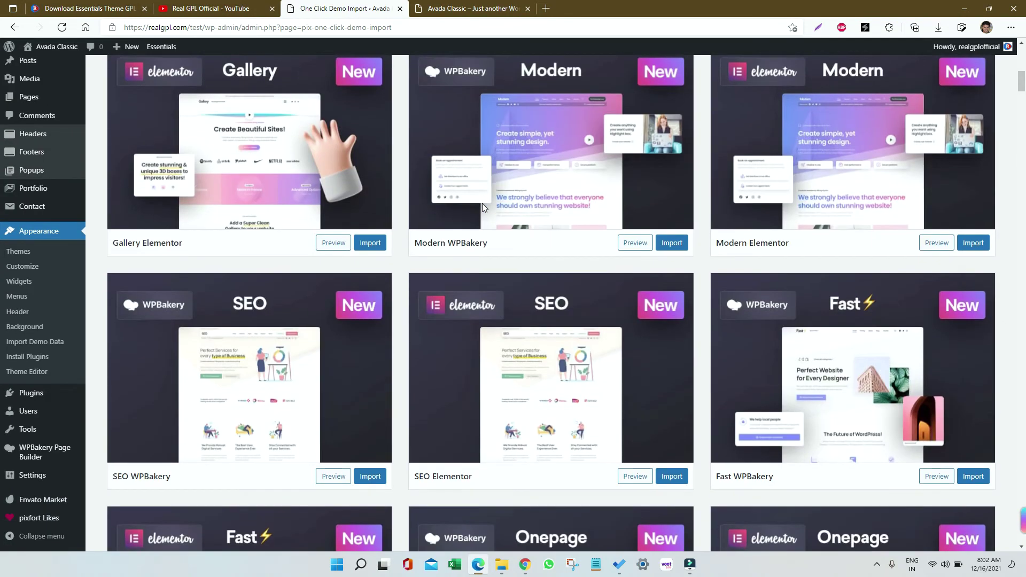
scroll(482, 203, down, 10)
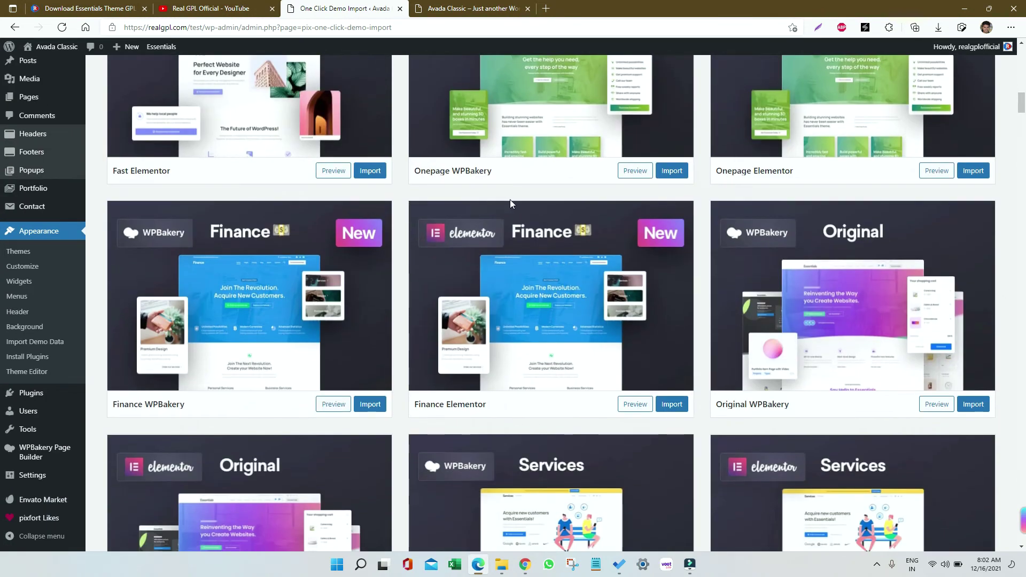
scroll(509, 202, up, 14)
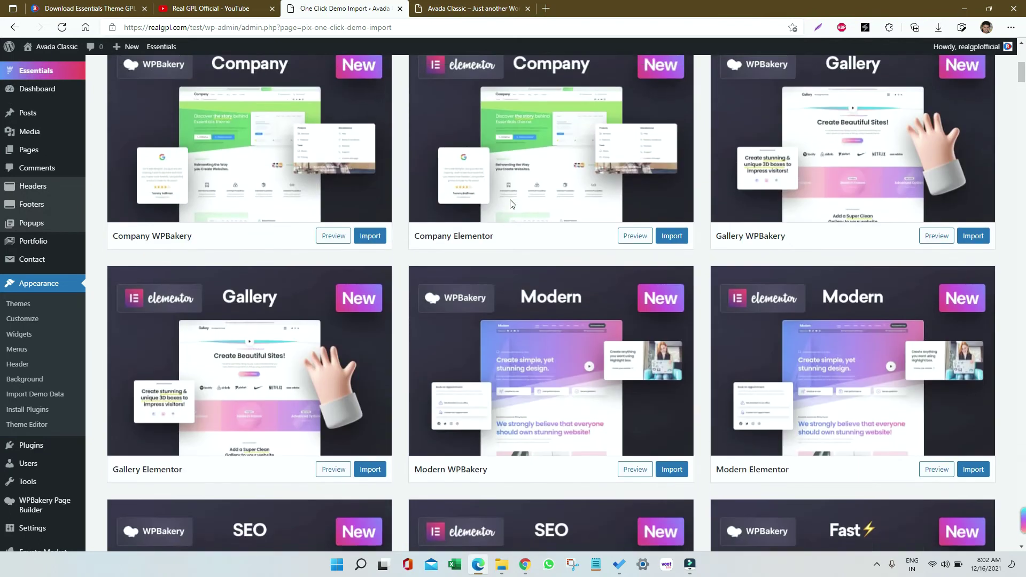
scroll(509, 203, up, 4)
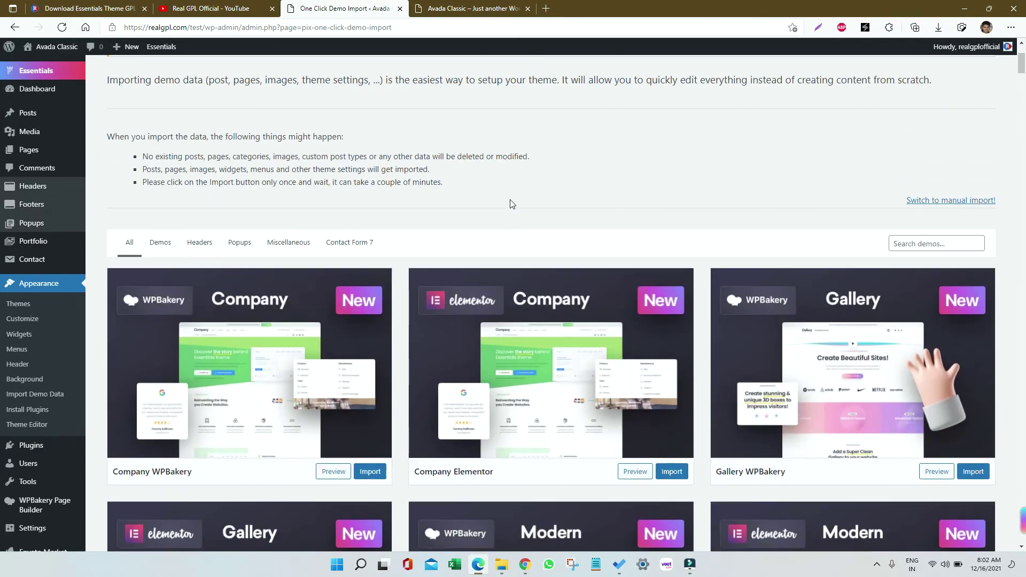
scroll(511, 203, down, 1)
drag(113, 394, 263, 431)
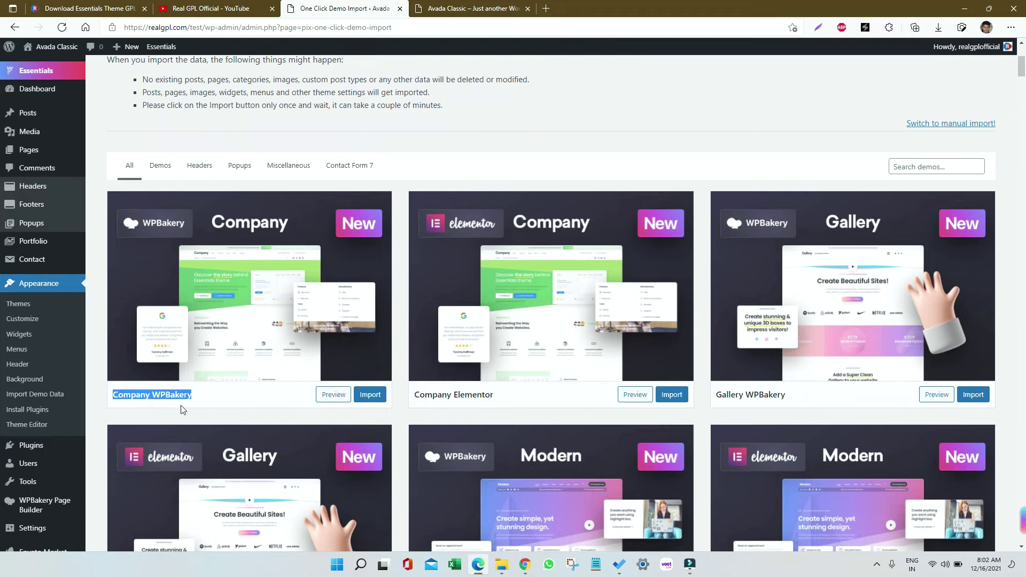
right_click(162, 398)
click(163, 168)
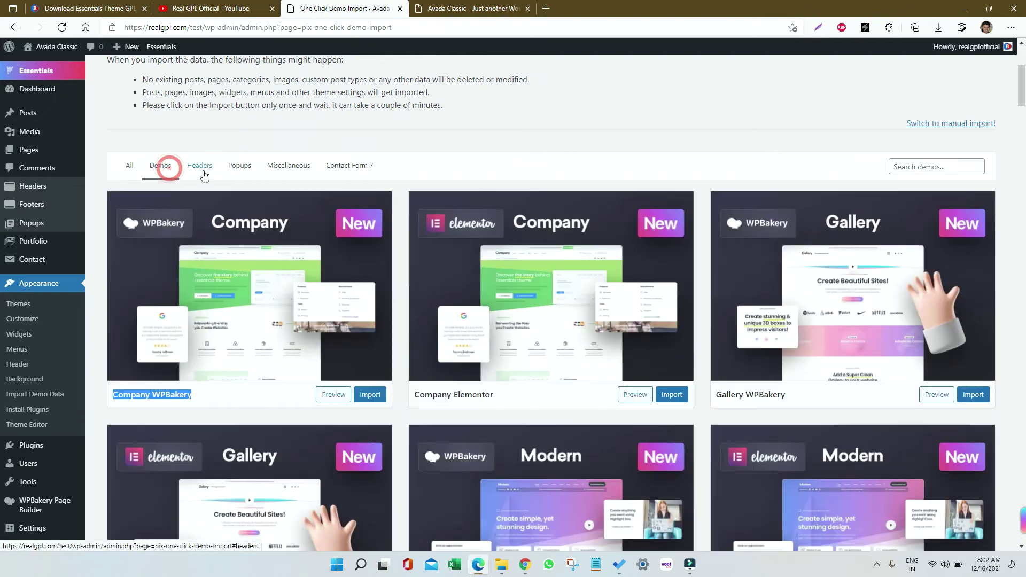
click(203, 170)
click(238, 168)
click(273, 170)
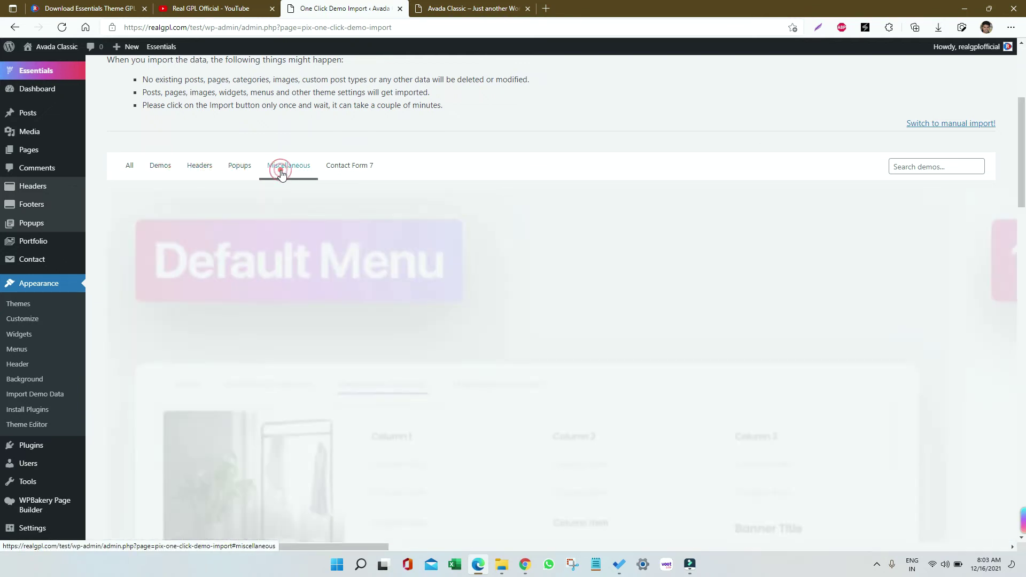
click(123, 166)
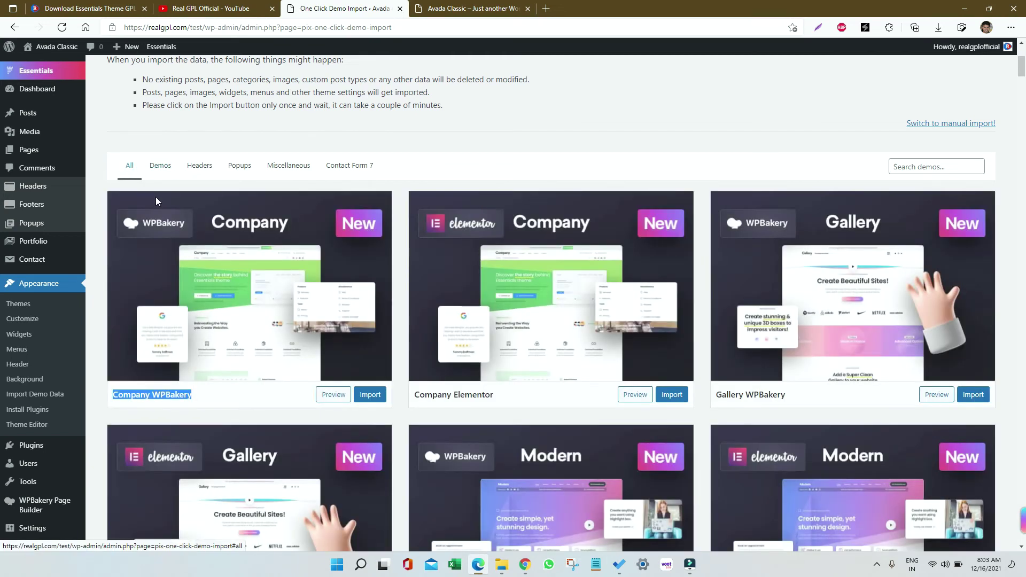
Import Company WPBakery with content, theme options and widgets, then view the live front page
click(371, 395)
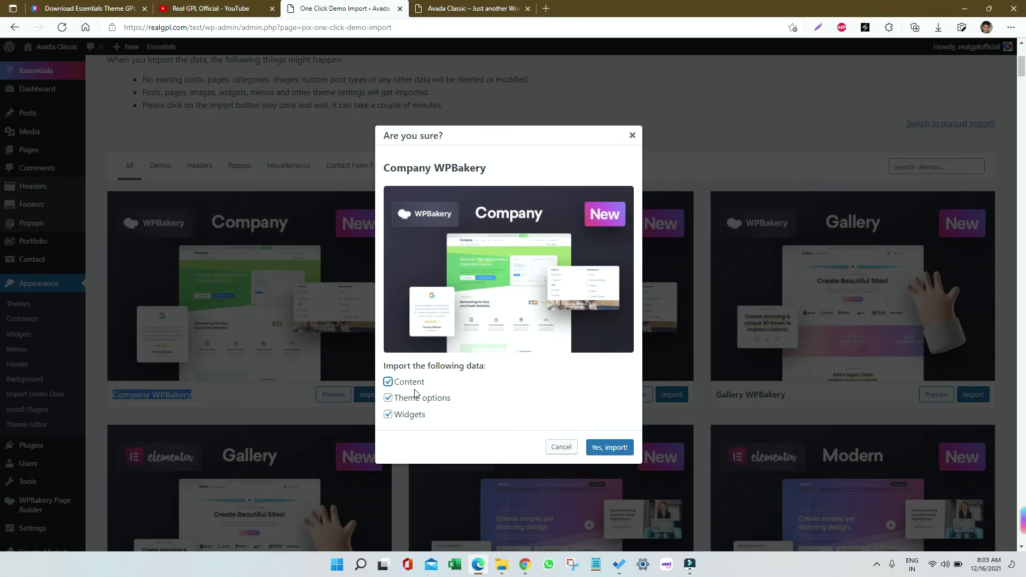
click(612, 450)
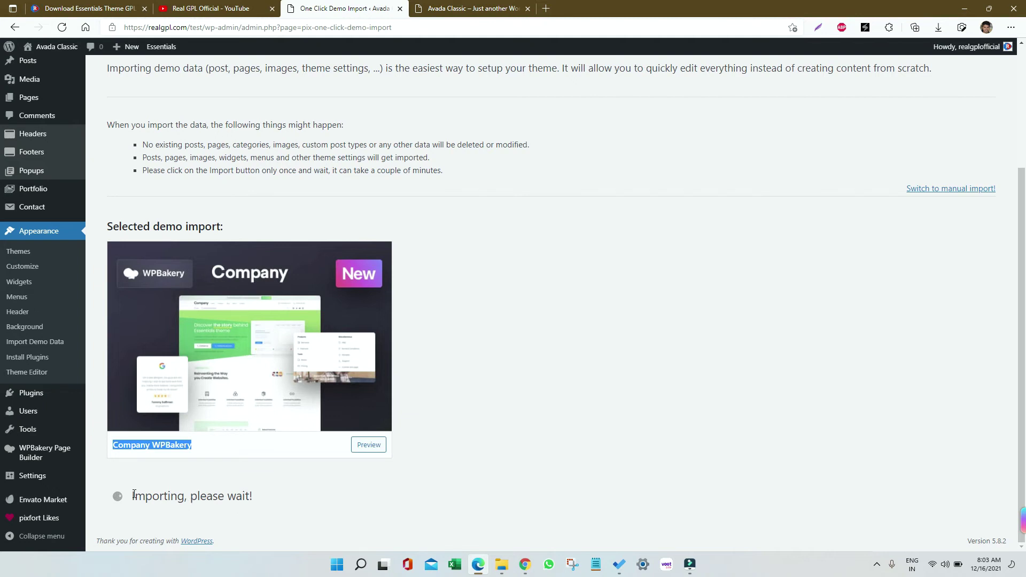
drag(128, 494, 255, 501)
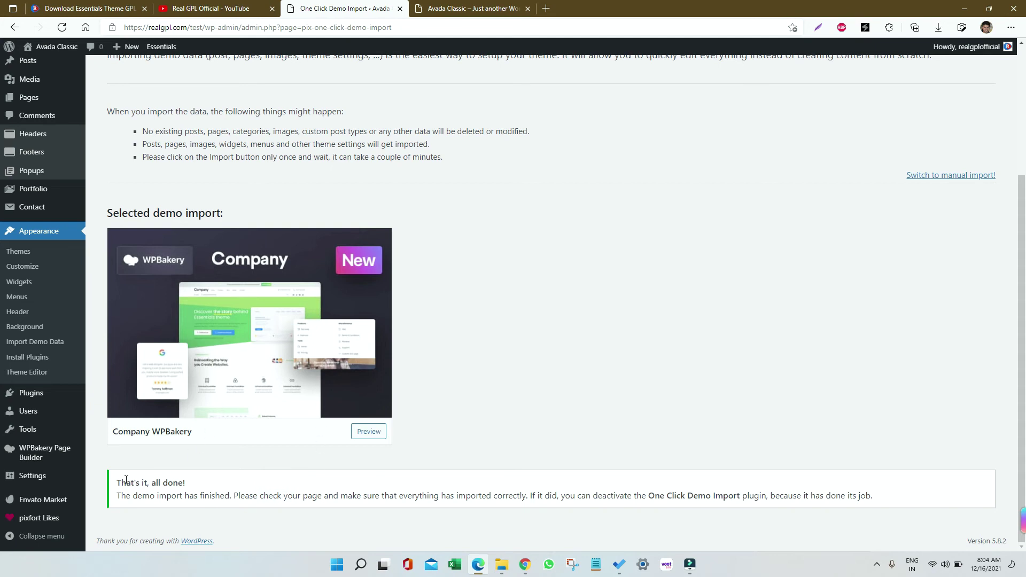
drag(120, 482, 197, 483)
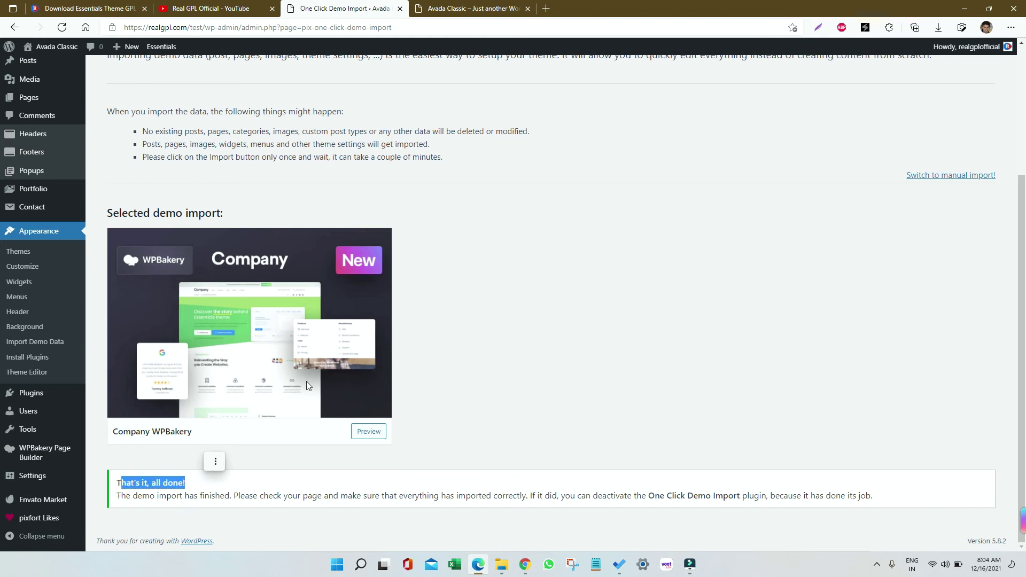
click(521, 8)
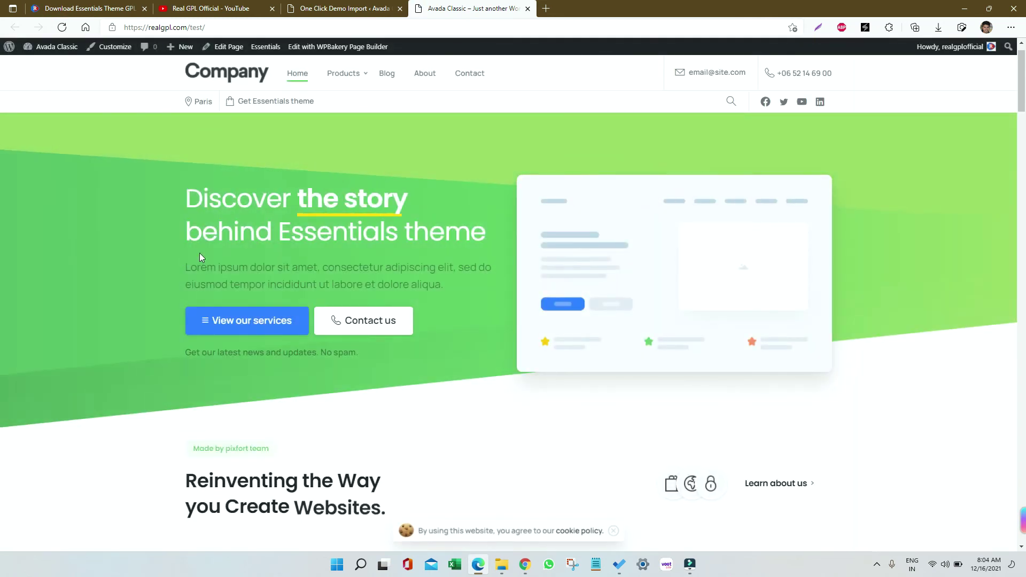
Scroll through the imported Company homepage, then return to the RealGPL Essentials product tab
scroll(490, 277, down, 10)
scroll(493, 326, down, 15)
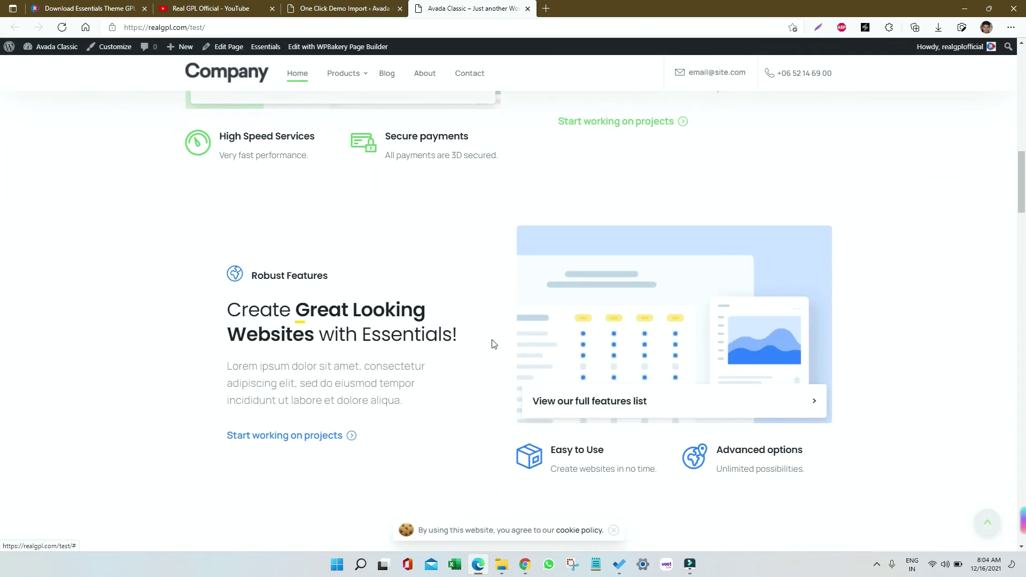
scroll(491, 346, down, 7)
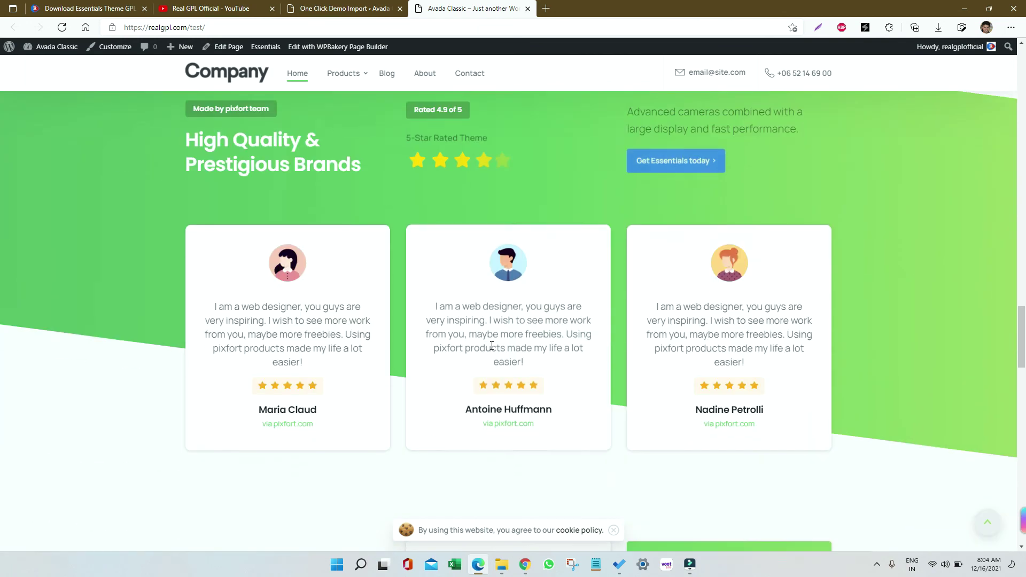
scroll(492, 350, down, 15)
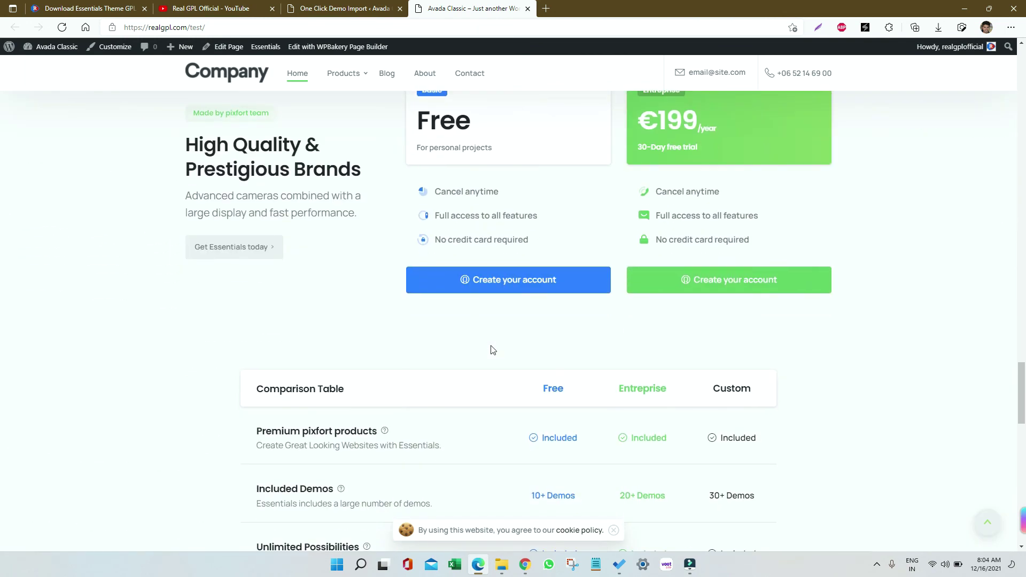
scroll(490, 346, down, 8)
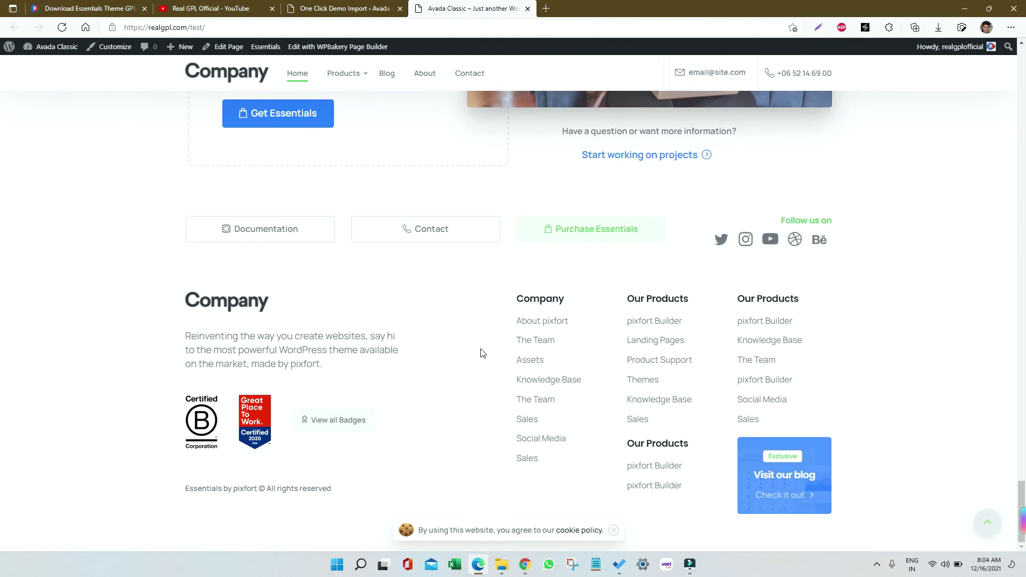
scroll(482, 352, up, 8)
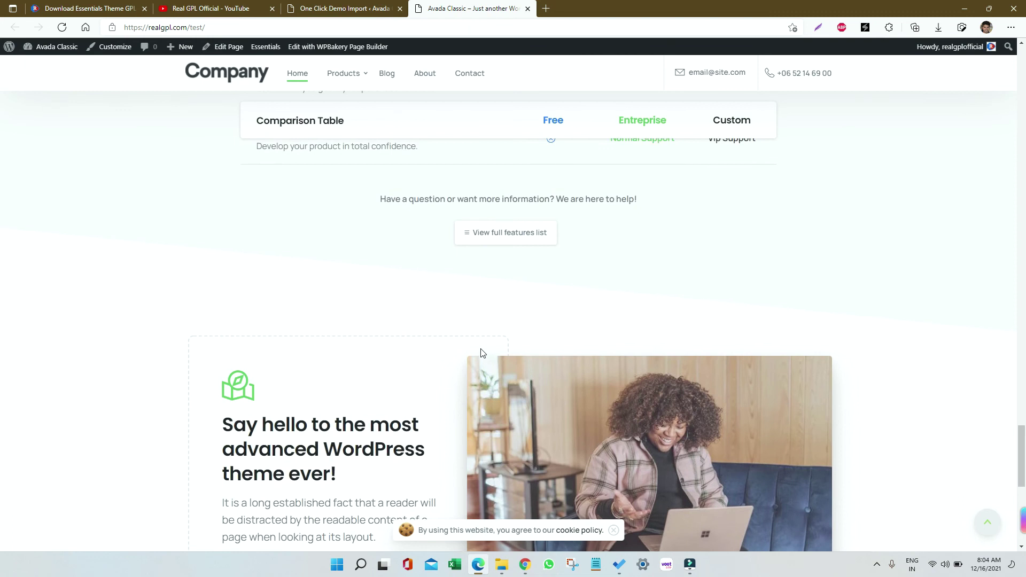
scroll(467, 357, up, 15)
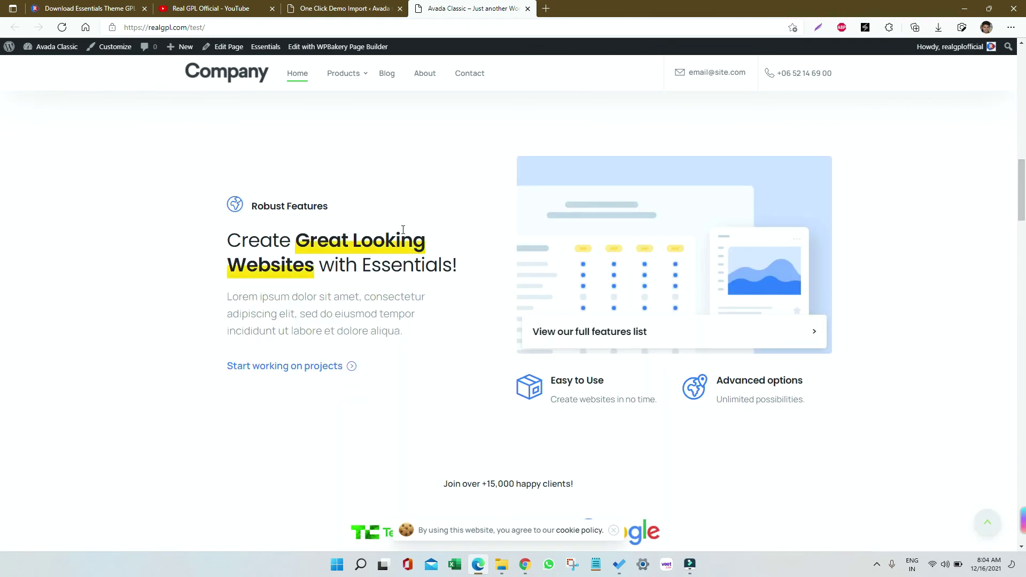
click(84, 7)
mouse_move(518, 127)
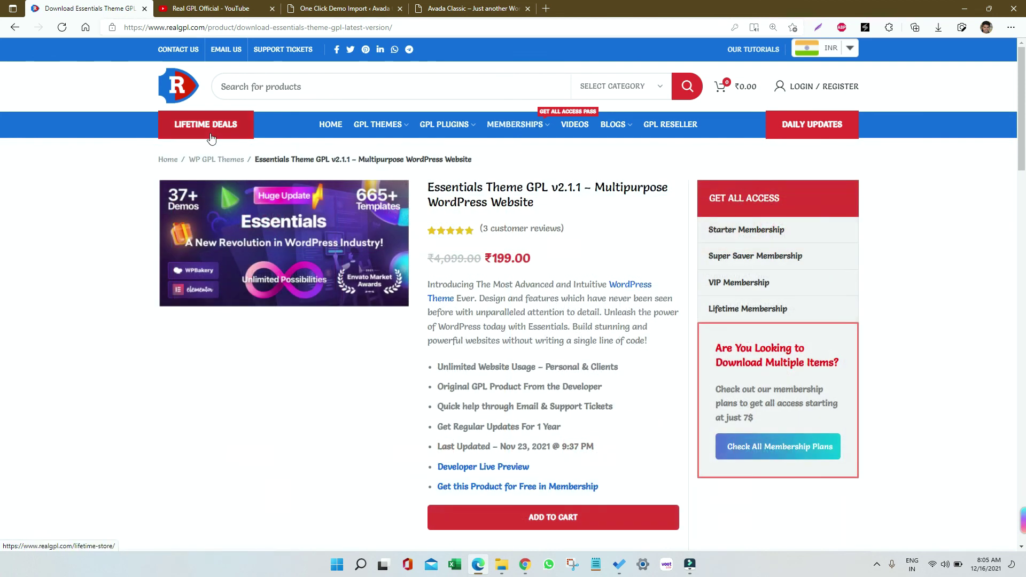
Browse RealGPL's Lifetime Store deals page, then go back to the WordPress One Click Demo Import tab
click(210, 135)
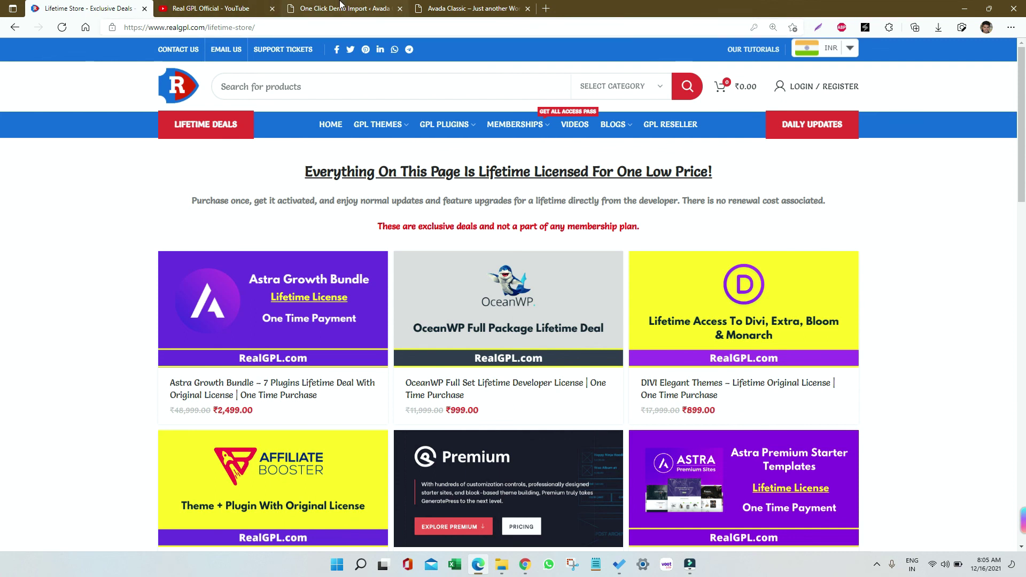
click(377, 5)
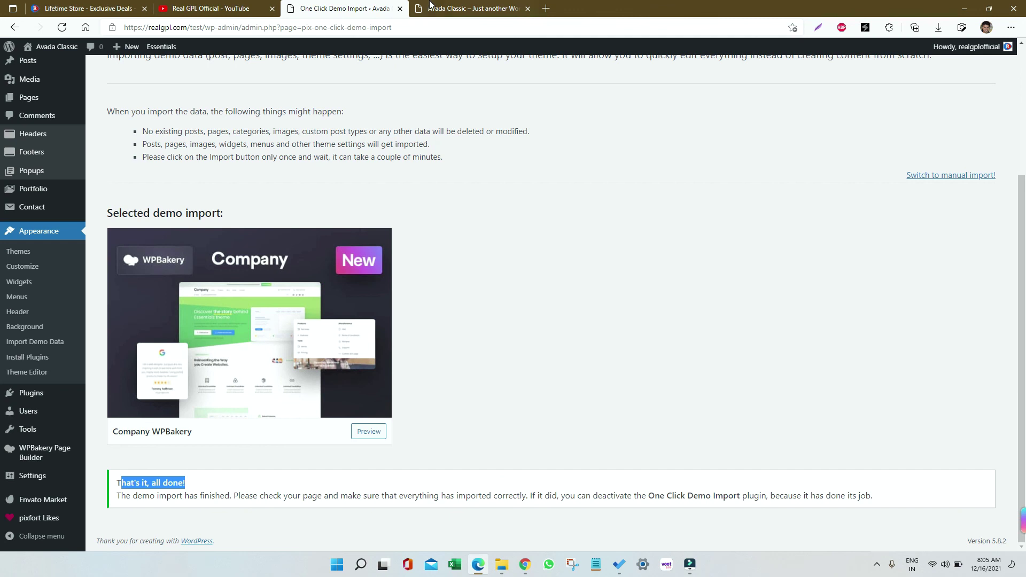